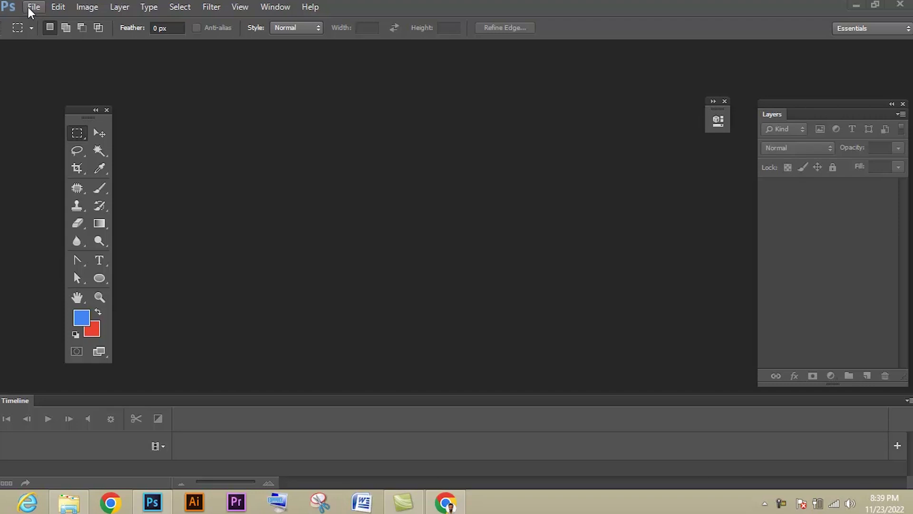
# Step: Create a new 3072 × 3072 px document
pyautogui.click(33, 7)
pyautogui.click(61, 24)
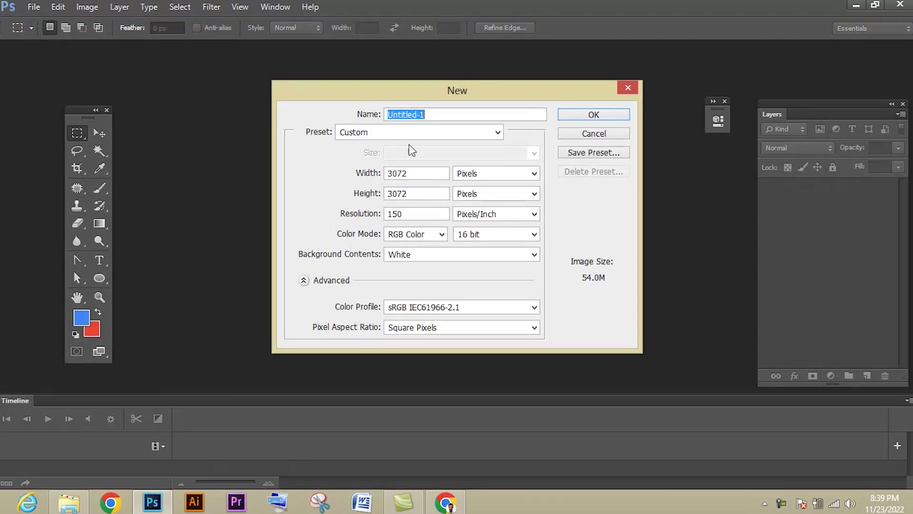
pyautogui.click(577, 122)
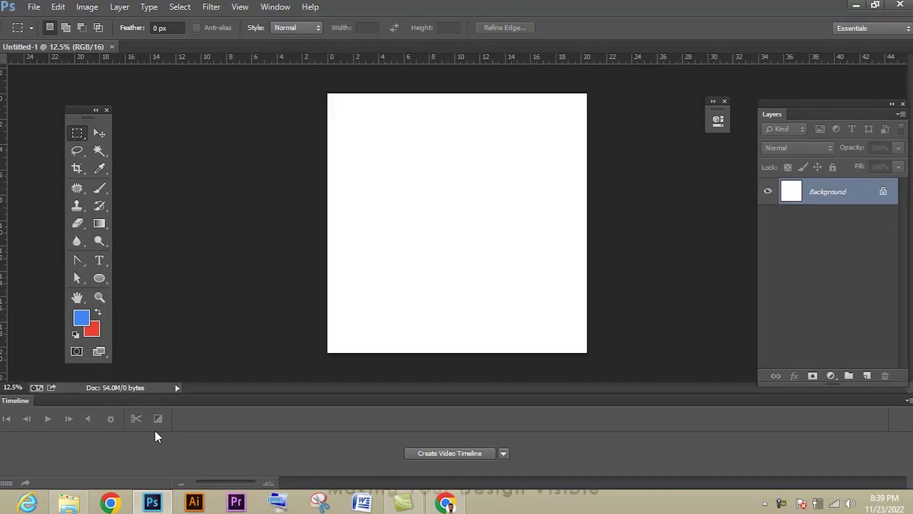
# Step: Create a frame-animation timeline and float the Timeline panel below the canvas
pyautogui.click(446, 454)
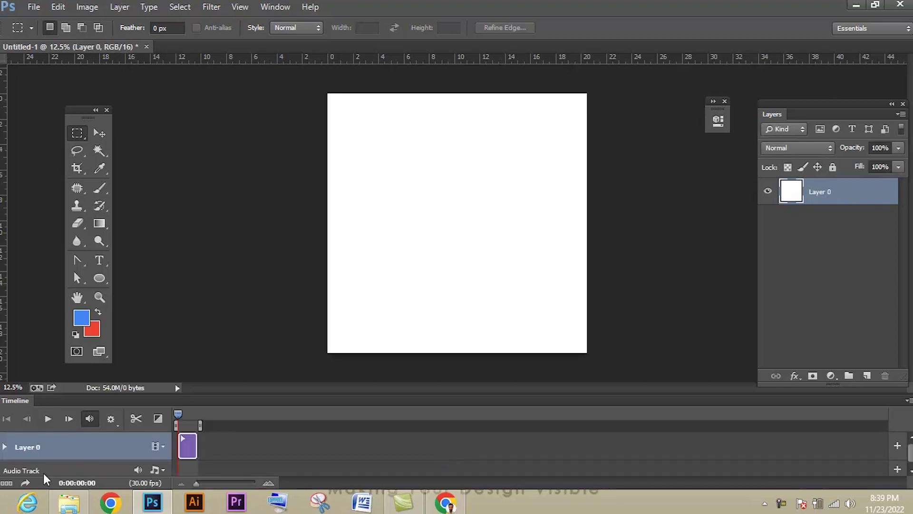
pyautogui.click(6, 484)
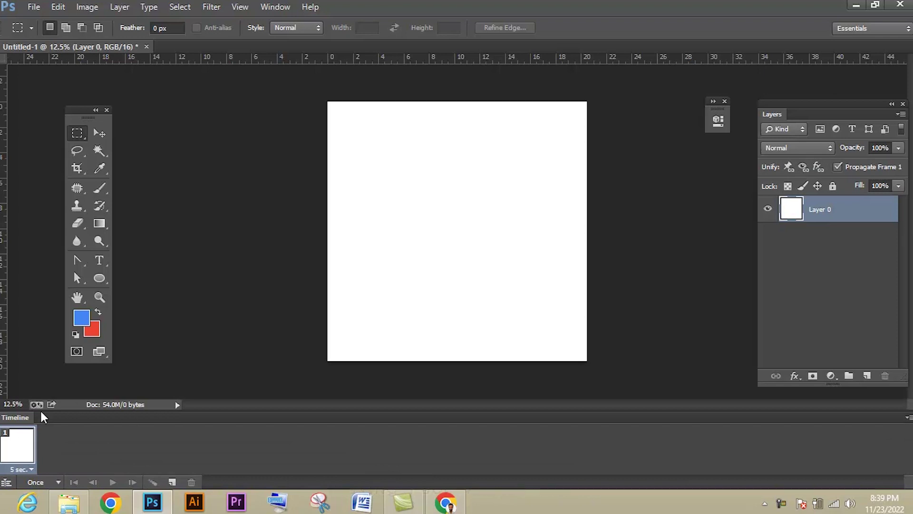
pyautogui.moveTo(24, 419); pyautogui.dragTo(229, 282)
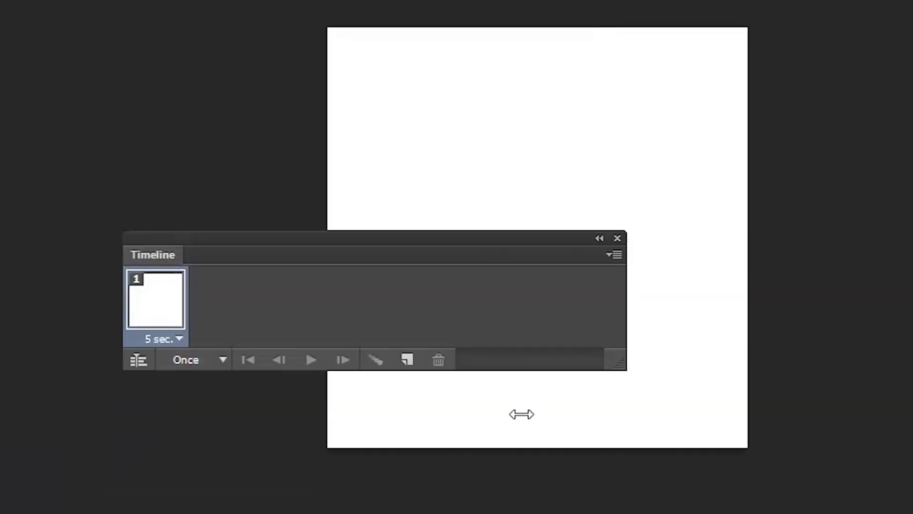
pyautogui.moveTo(628, 364); pyautogui.dragTo(627, 409)
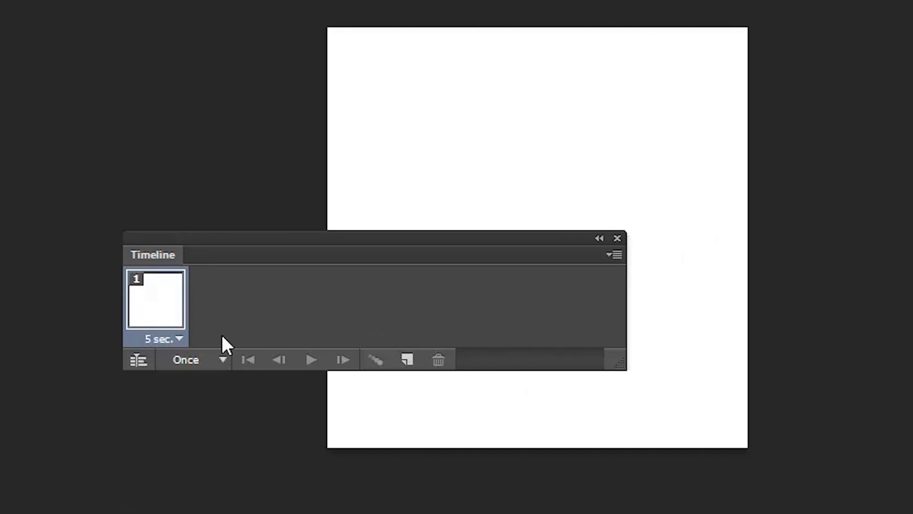
pyautogui.click(141, 363)
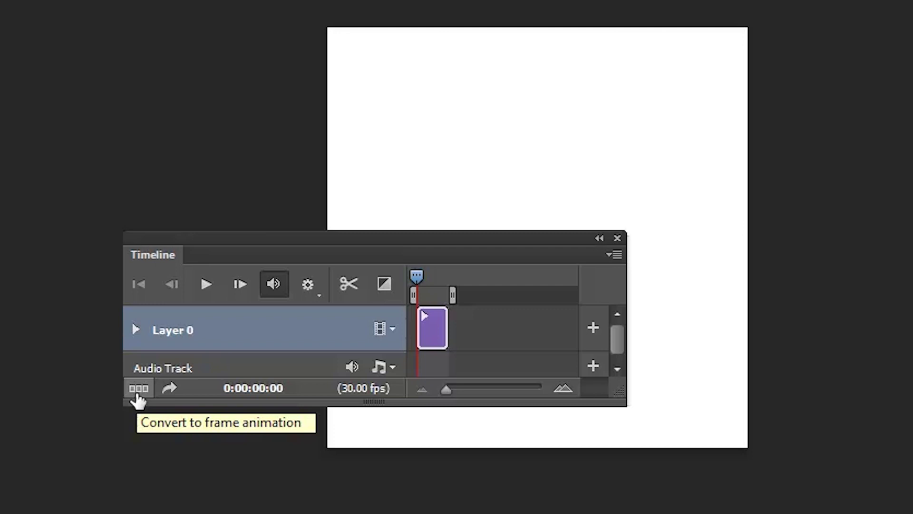
pyautogui.click(139, 388)
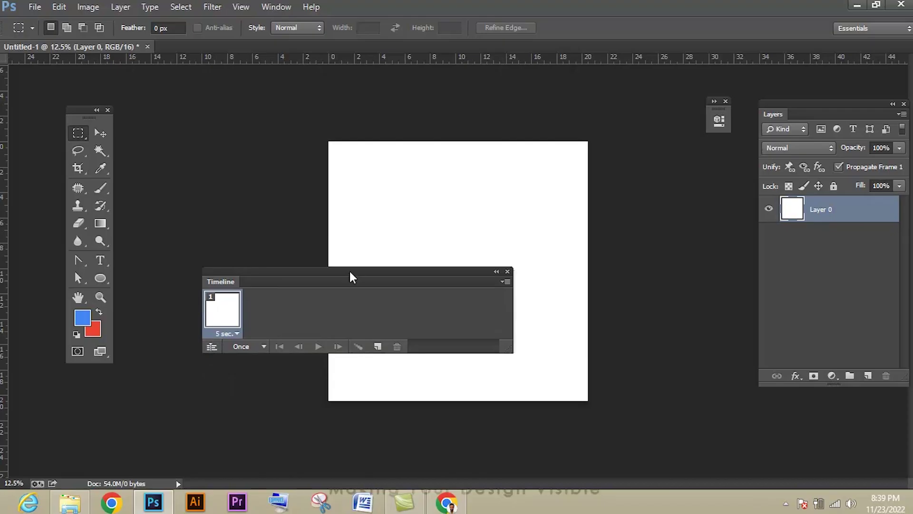
pyautogui.moveTo(352, 278); pyautogui.dragTo(446, 399)
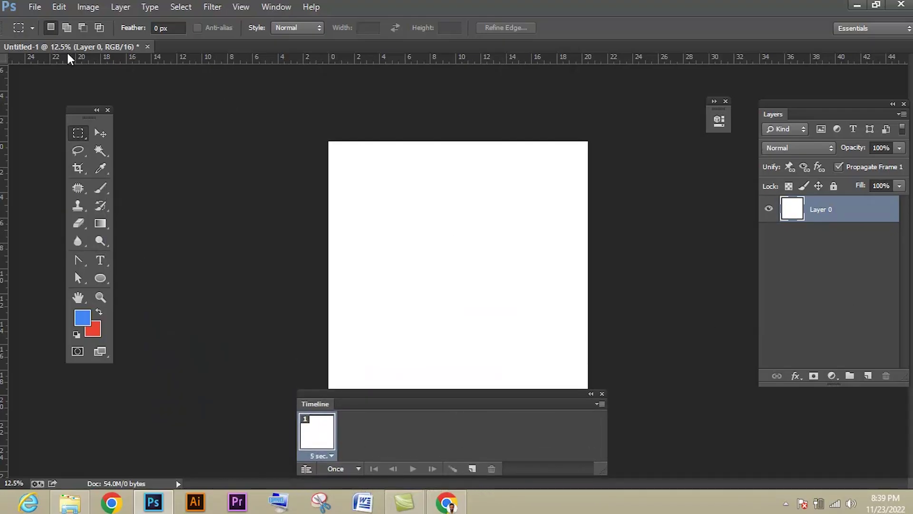
# Step: Place the Google Assistant logo image into the document
pyautogui.click(35, 6)
pyautogui.click(48, 226)
pyautogui.scroll(-5, 475, 266)
pyautogui.click(409, 163)
pyautogui.press('Return')
pyautogui.press('Return')
# Step: Draw a circle over the green dot, filled with the sampled green colour
pyautogui.click(99, 278)
pyautogui.moveTo(488, 236); pyautogui.dragTo(496, 244)
pyautogui.click(568, 193)
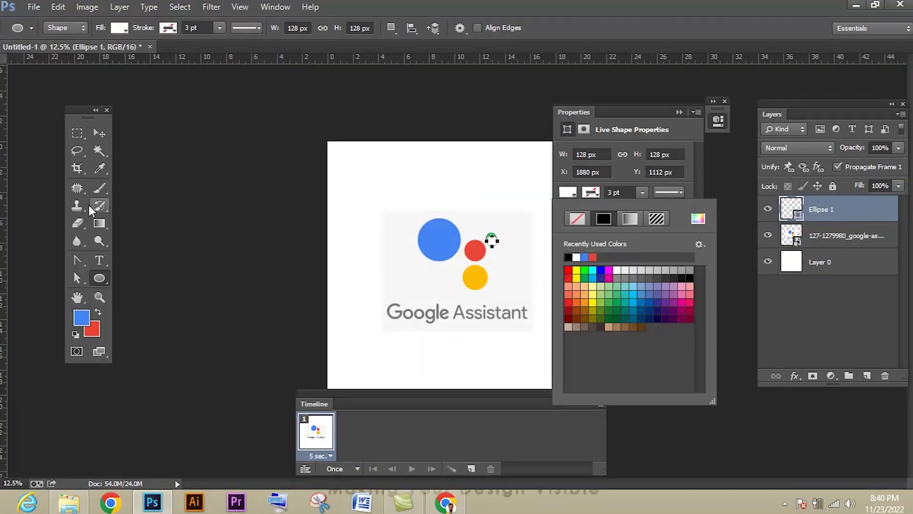
pyautogui.click(492, 238)
pyautogui.press('Return')
pyautogui.press('v')
# Step: Copy the circle onto the red dot, resize it and make it red
pyautogui.keyDown('alt'); pyautogui.moveTo(493, 244); pyautogui.dragTo(489, 263); pyautogui.keyUp('alt')
pyautogui.hotkey('ctrl', 't')
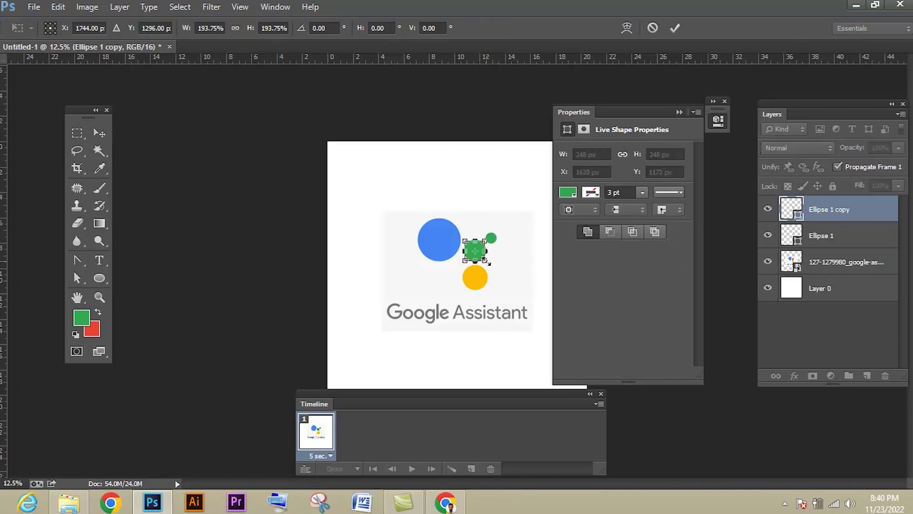
pyautogui.press('Return')
pyautogui.click(101, 314)
pyautogui.click(568, 193)
pyautogui.click(573, 253)
# Step: Copy a circle onto the yellow dot, resize it and fill it yellow
pyautogui.keyDown('alt'); pyautogui.moveTo(475, 251); pyautogui.dragTo(439, 239); pyautogui.keyUp('alt')
pyautogui.hotkey('ctrl', 't')
pyautogui.press('Return')
pyautogui.press('i')
pyautogui.click(474, 279)
pyautogui.click(568, 192)
pyautogui.click(580, 253)
pyautogui.press('v')
# Step: Duplicate a circle for the blue dot, enlarge it and fill it blue
pyautogui.hotkey('ctrl', 'j')
pyautogui.hotkey('ctrl', 't')
pyautogui.press('Return')
pyautogui.press('i')
pyautogui.click(455, 241)
pyautogui.click(568, 192)
pyautogui.press('v')
# Step: Add a 'Google Assistant' text layer in black
pyautogui.click(768, 314)
pyautogui.click(768, 314)
pyautogui.press('t')
pyautogui.click(343, 323)
pyautogui.write('Goog')
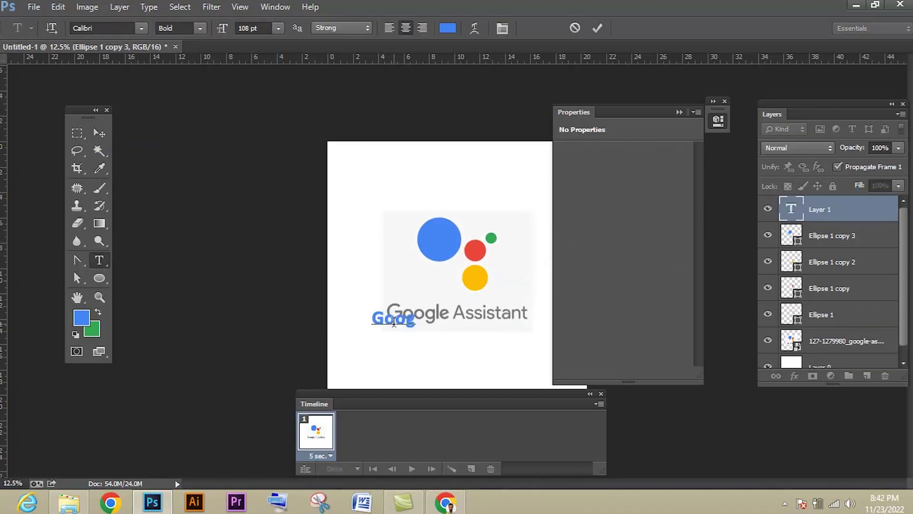
pyautogui.write('le Assistant')
pyautogui.hotkey('ctrl', 'a')
pyautogui.click(448, 27)
pyautogui.click(509, 343)
# Step: Move the text over the logo's lettering, hide the reference image, and reposition the Layers panel
pyautogui.press('Return')
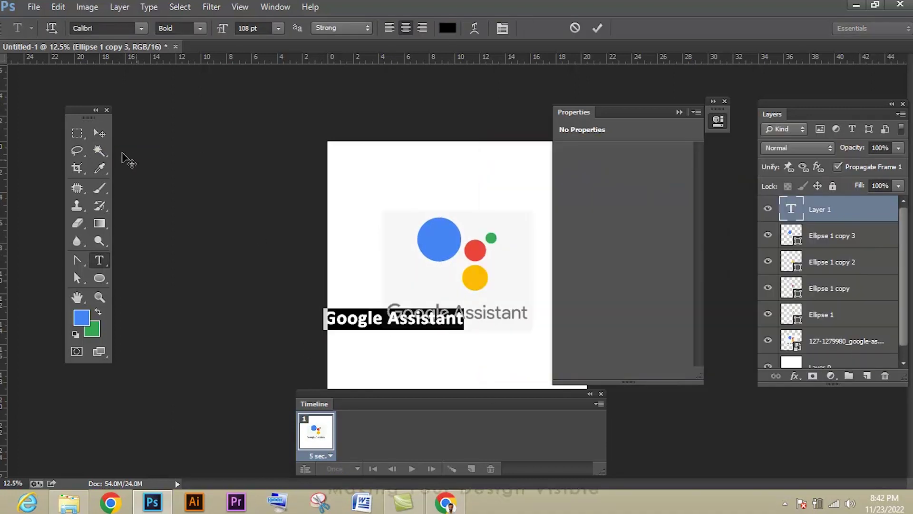
pyautogui.click(99, 133)
pyautogui.moveTo(435, 323); pyautogui.dragTo(499, 318)
pyautogui.click(767, 340)
pyautogui.moveTo(801, 108); pyautogui.dragTo(251, 109)
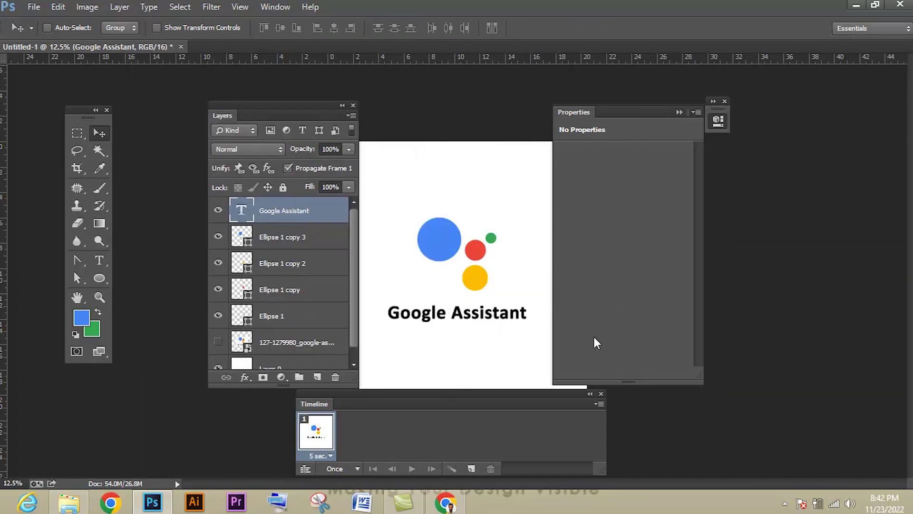
# Step: Hide the red, yellow and blue dots and the Google Assistant text, leaving Ellipse 1
pyautogui.click(233, 316)
pyautogui.click(218, 289)
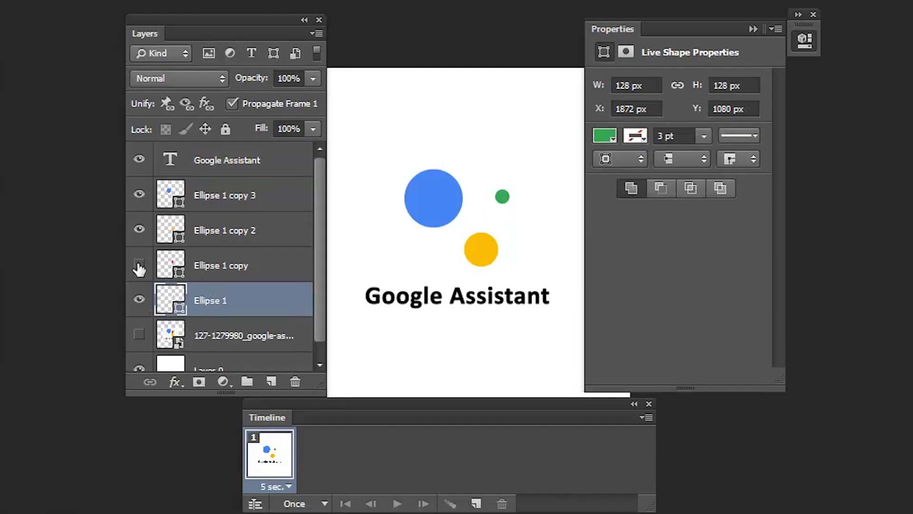
pyautogui.click(217, 289)
pyautogui.click(135, 229)
pyautogui.click(135, 229)
pyautogui.click(136, 194)
pyautogui.click(136, 194)
pyautogui.click(138, 159)
pyautogui.click(138, 159)
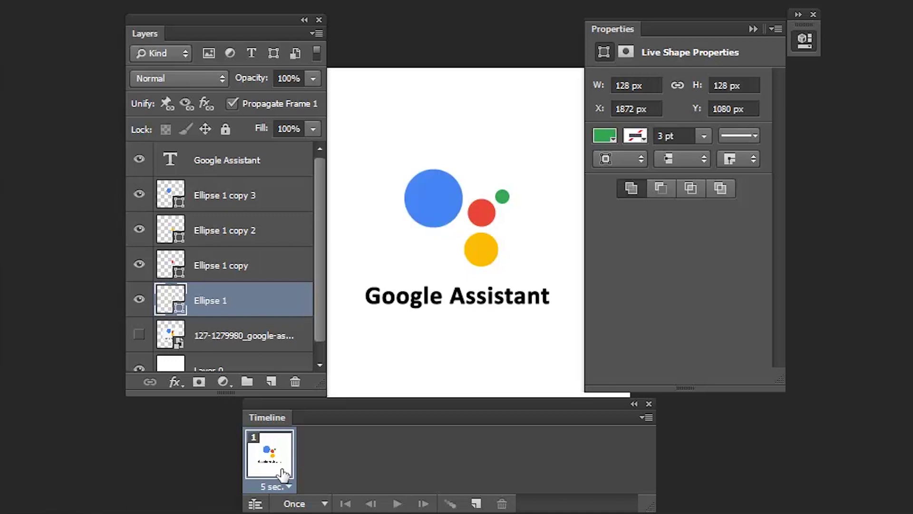
pyautogui.click(138, 264)
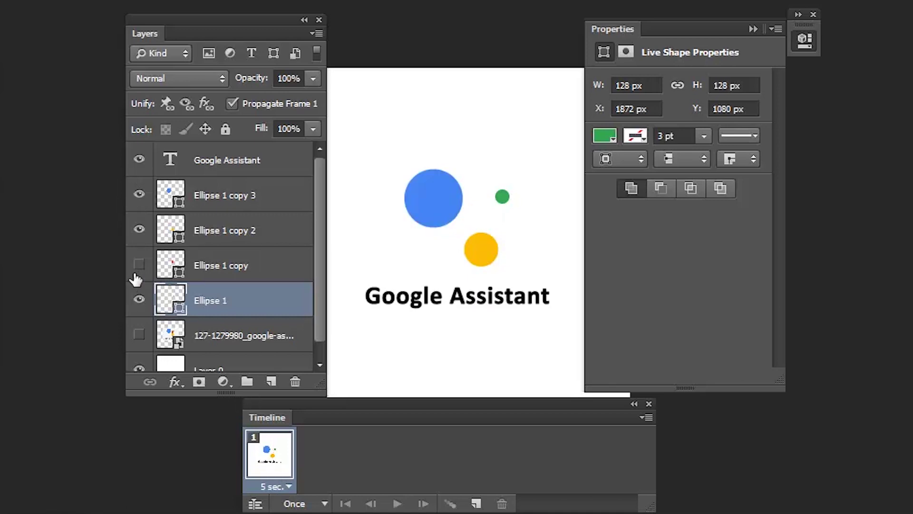
pyautogui.click(139, 229)
pyautogui.click(138, 195)
pyautogui.click(139, 159)
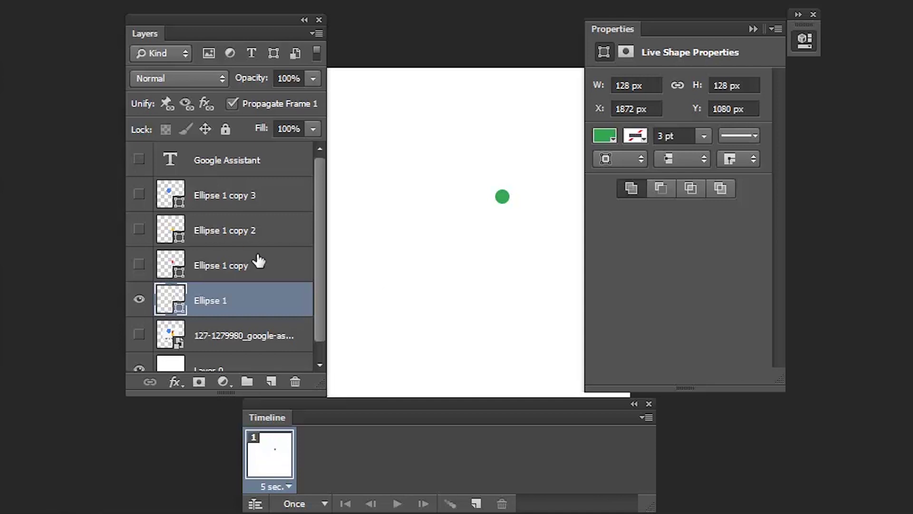
# Step: Set the green Ellipse 1 layer's opacity to 0%
pyautogui.click(313, 78)
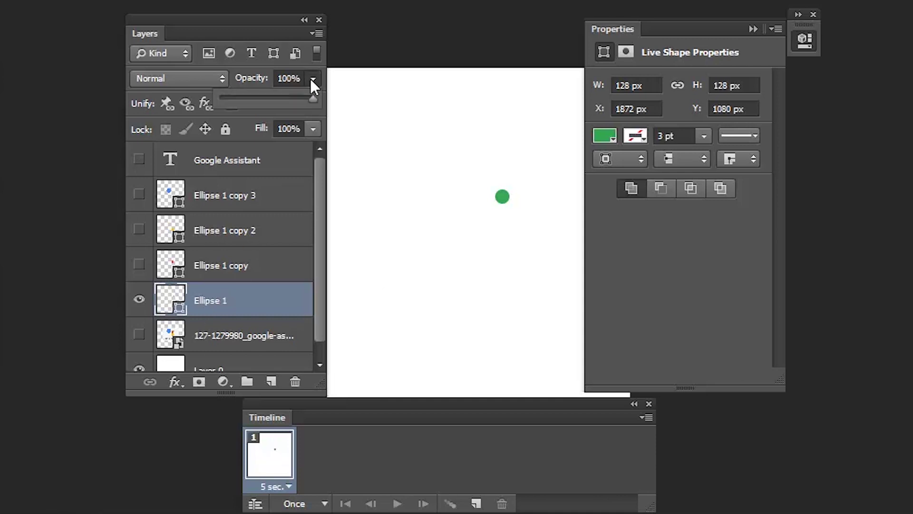
pyautogui.moveTo(312, 96); pyautogui.dragTo(223, 110)
pyautogui.click(233, 24)
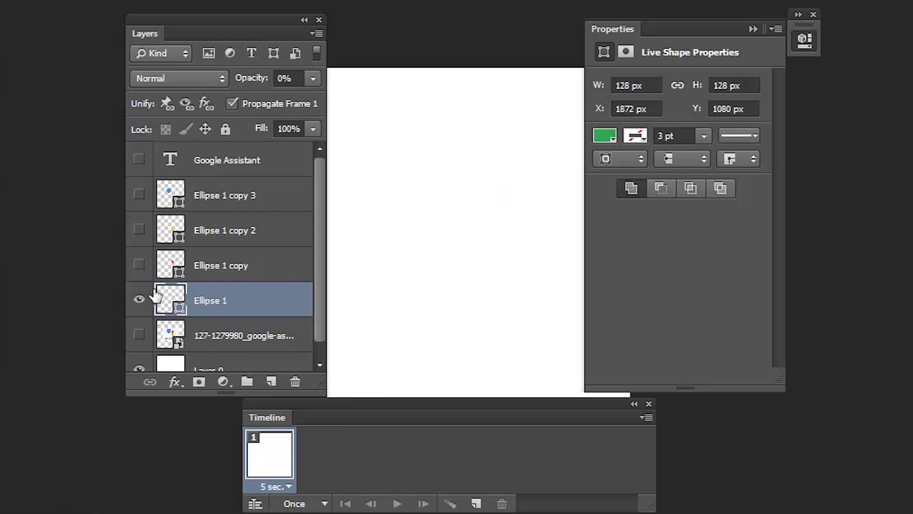
pyautogui.click(139, 266)
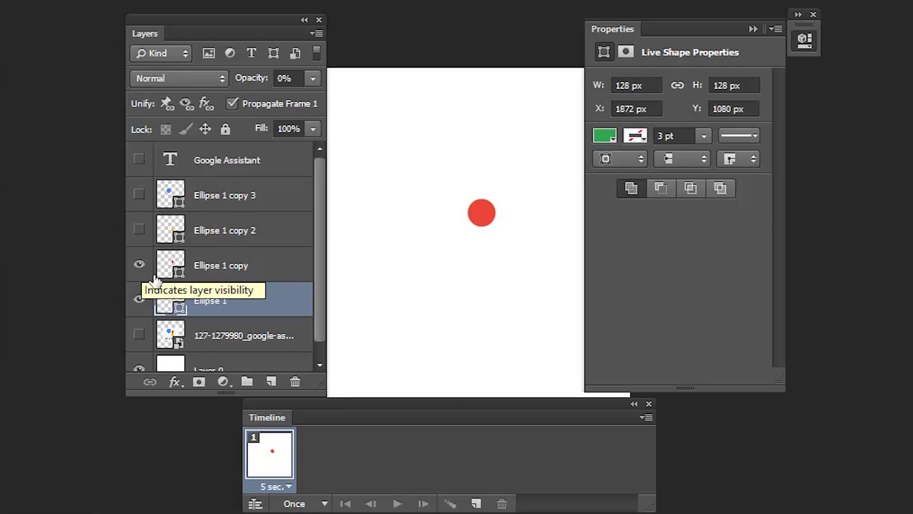
pyautogui.click(140, 265)
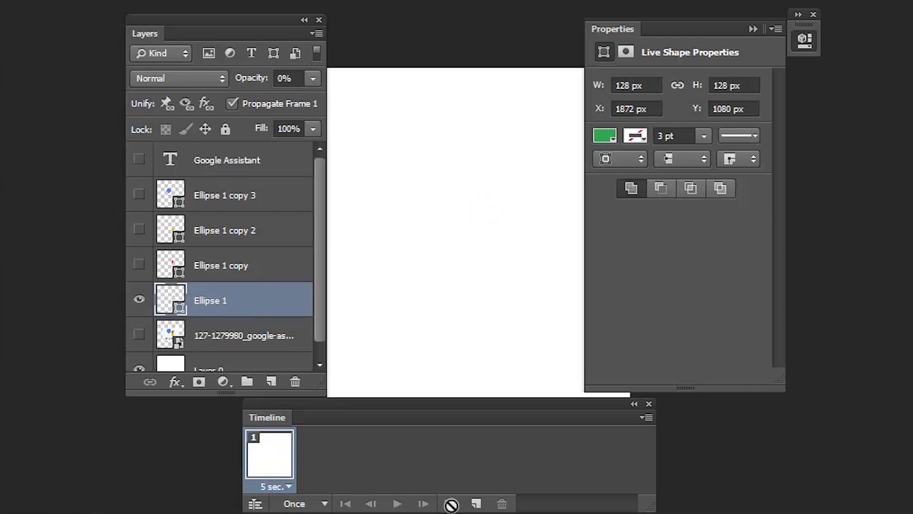
# Step: Add frames 2–5 revealing the red, yellow and blue dots, then the Google Assistant text
pyautogui.click(477, 505)
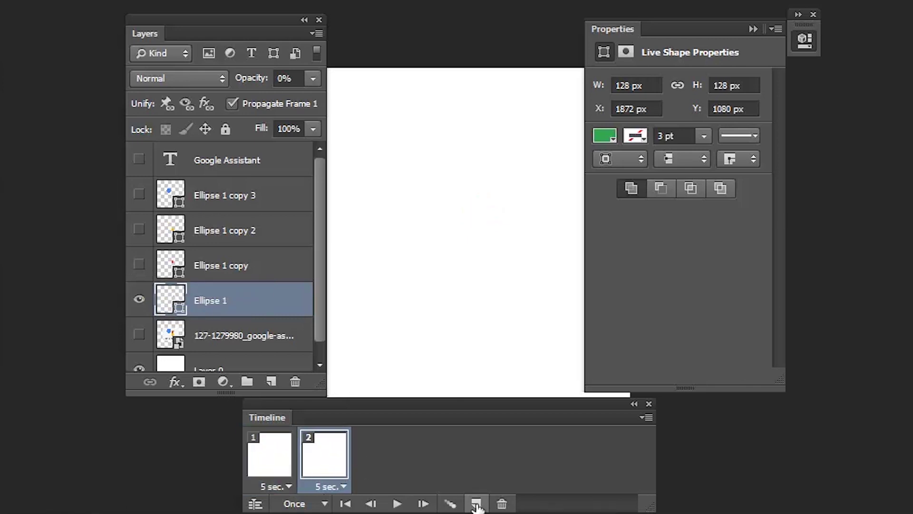
pyautogui.click(139, 265)
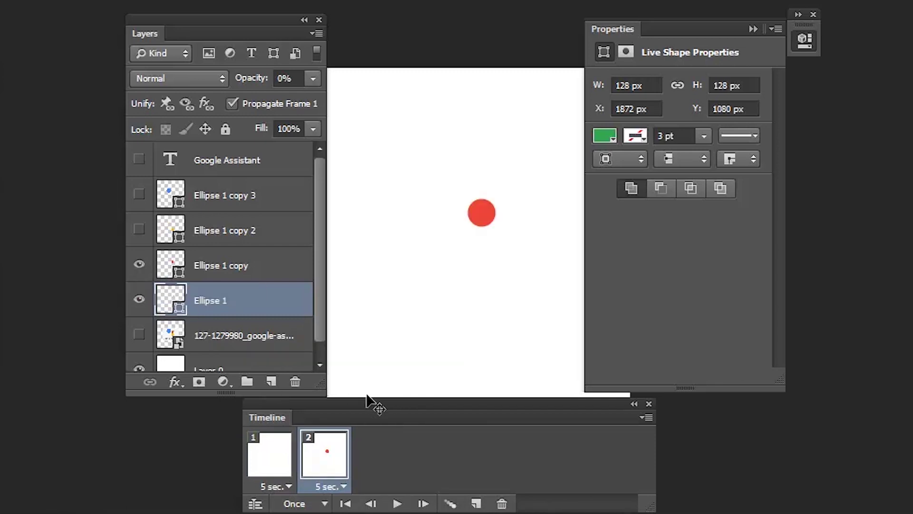
pyautogui.click(475, 504)
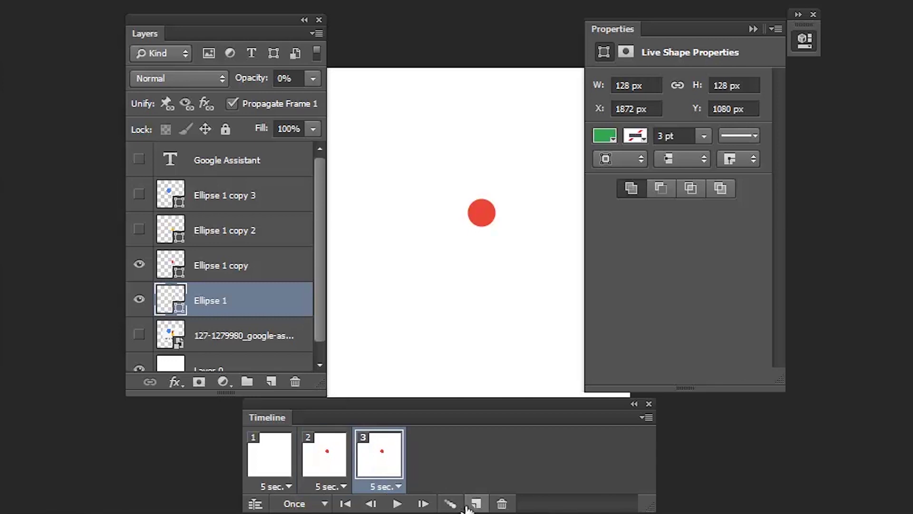
pyautogui.click(143, 229)
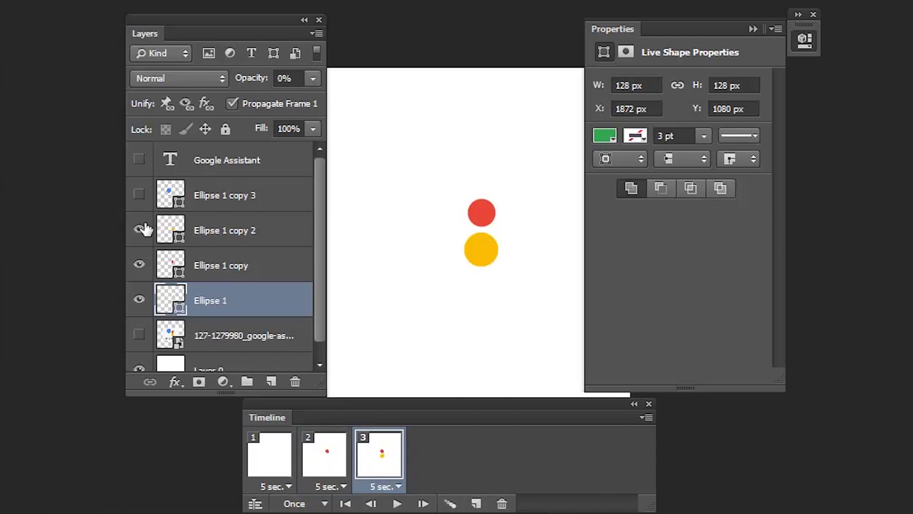
pyautogui.click(475, 504)
pyautogui.click(139, 194)
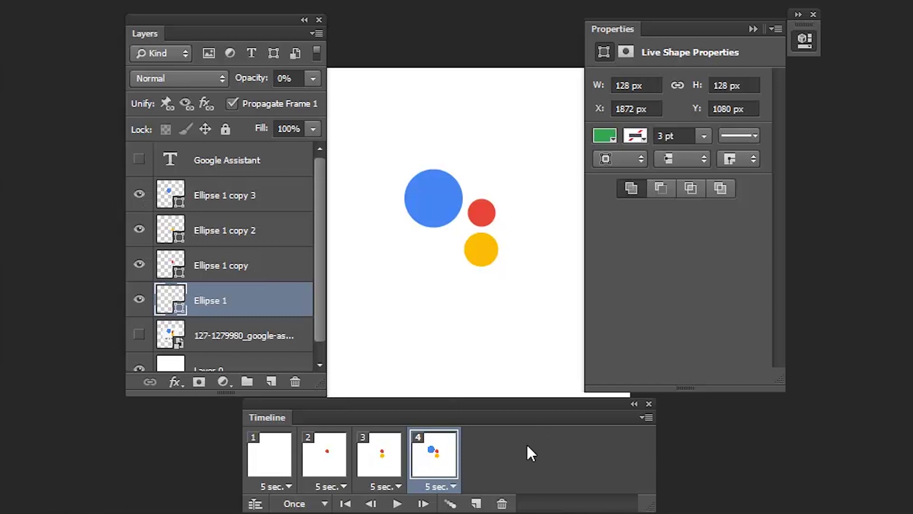
pyautogui.click(476, 504)
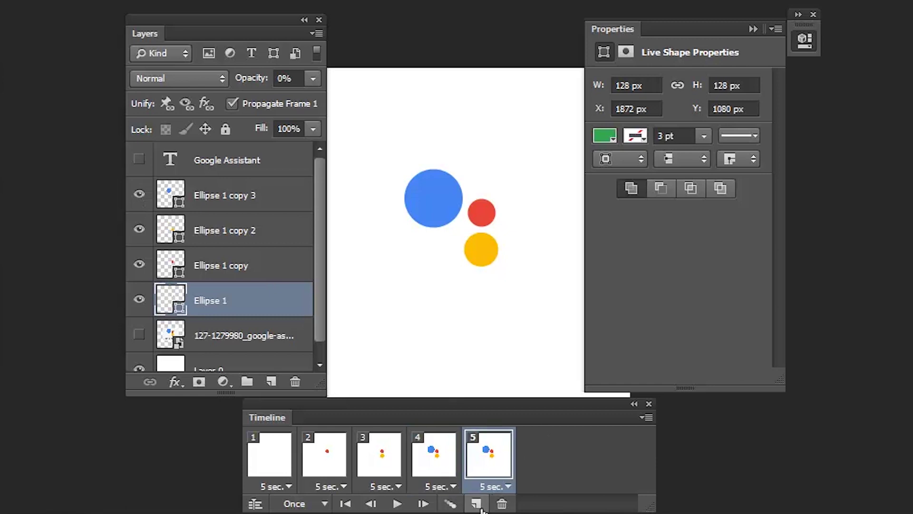
pyautogui.click(138, 160)
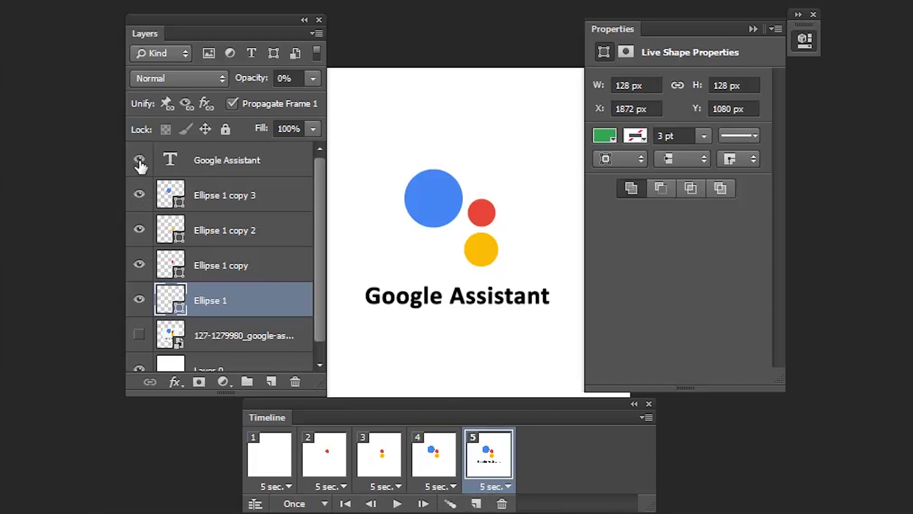
pyautogui.keyDown('shift'); pyautogui.click(333, 465); pyautogui.keyUp('shift')
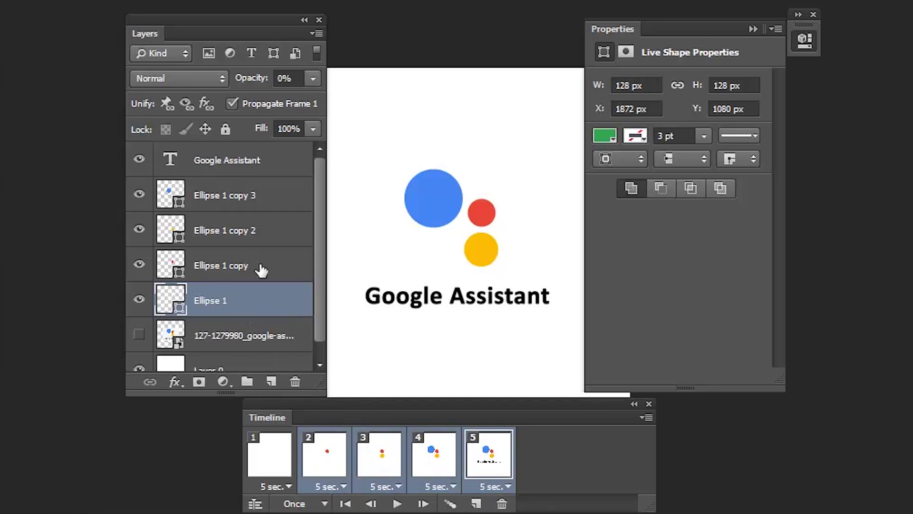
# Step: Raise the green dot to 100% opacity in frames 2 through 5
pyautogui.click(311, 79)
pyautogui.moveTo(278, 92); pyautogui.dragTo(332, 101)
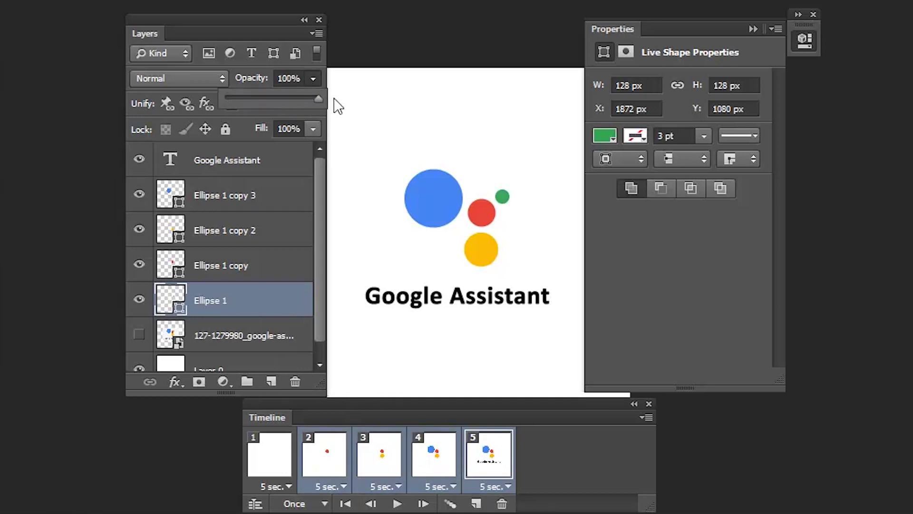
pyautogui.click(323, 452)
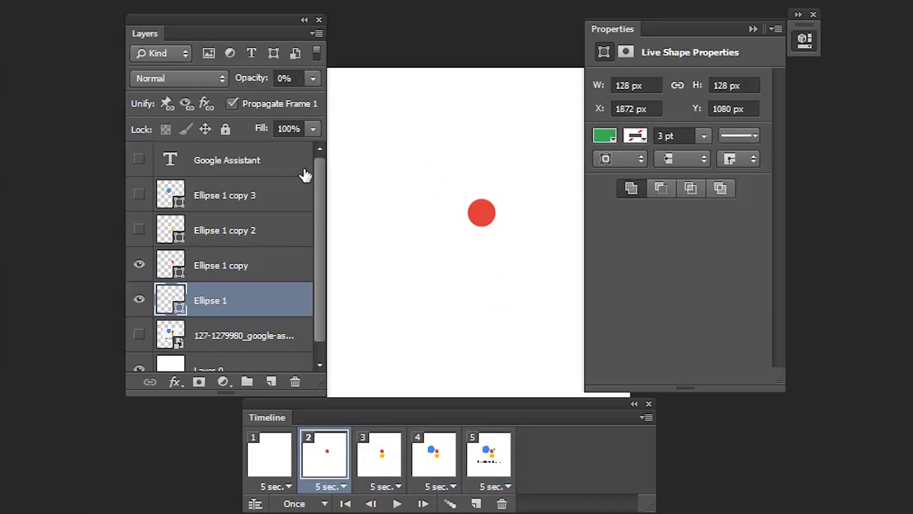
pyautogui.click(312, 79)
pyautogui.moveTo(299, 93); pyautogui.dragTo(357, 200)
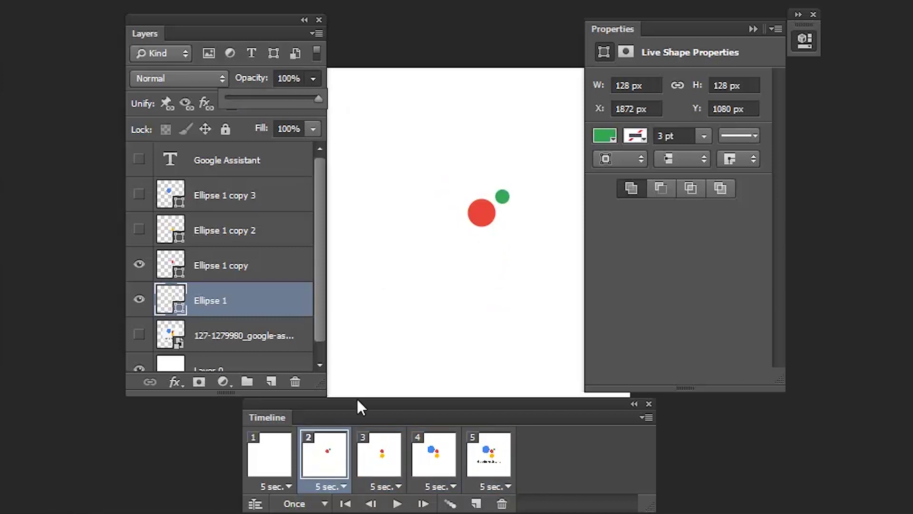
pyautogui.click(369, 455)
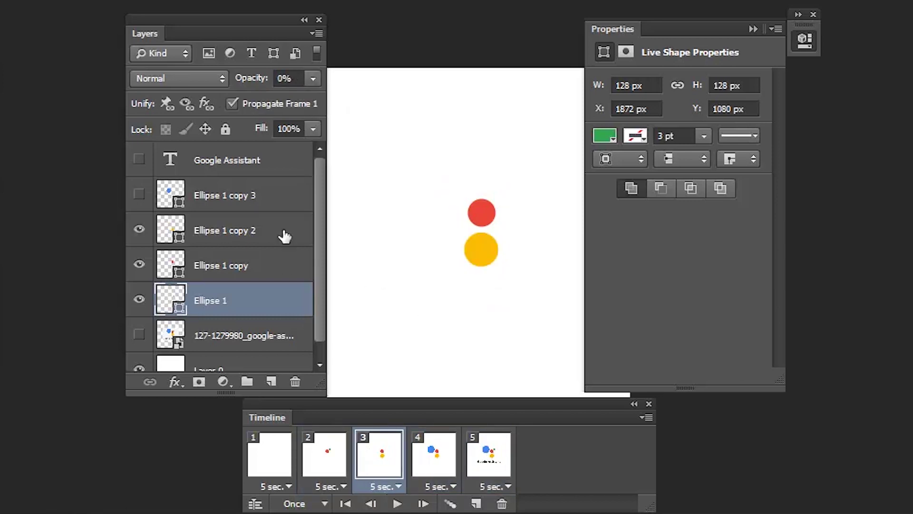
pyautogui.click(312, 78)
pyautogui.moveTo(274, 102); pyautogui.dragTo(347, 96)
pyautogui.click(435, 467)
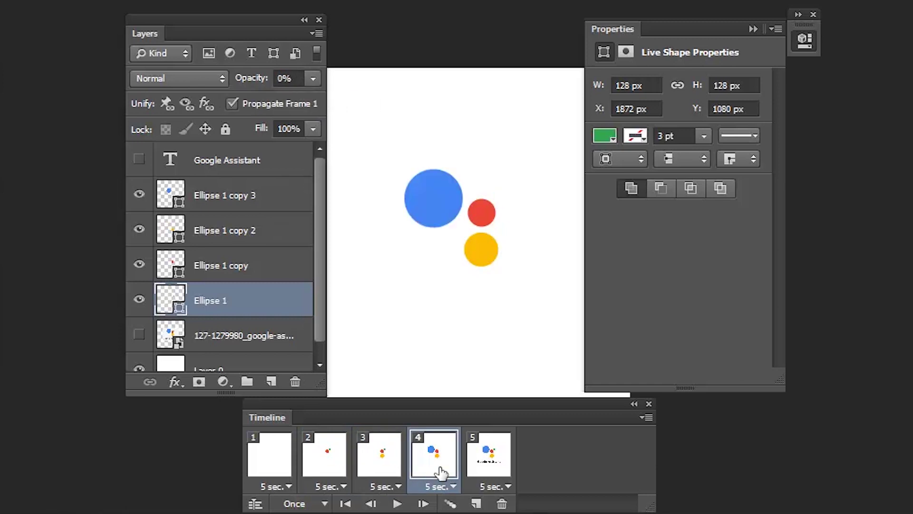
pyautogui.click(313, 79)
pyautogui.moveTo(300, 102); pyautogui.dragTo(361, 108)
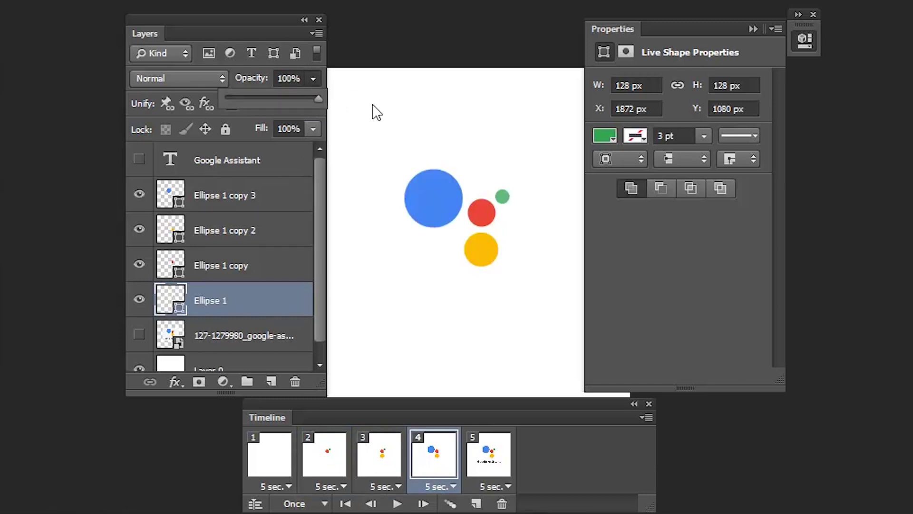
pyautogui.click(488, 451)
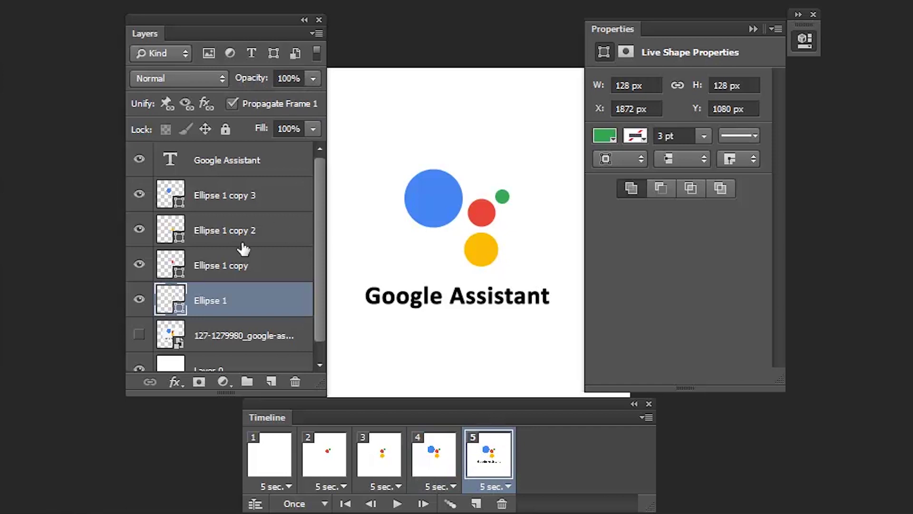
# Step: Insert two copies of frame 1 with the green dot at 75% and 50% opacity
pyautogui.click(270, 465)
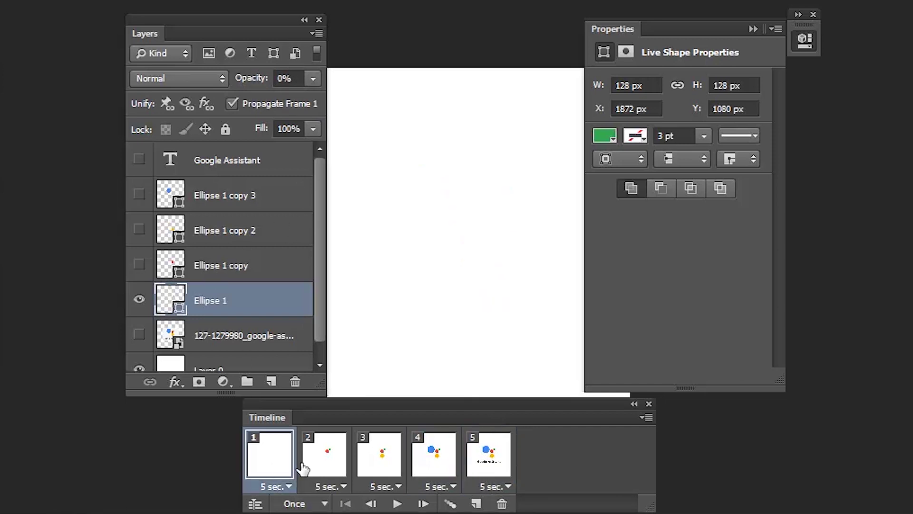
pyautogui.click(319, 469)
pyautogui.click(284, 467)
pyautogui.click(476, 503)
pyautogui.click(284, 78)
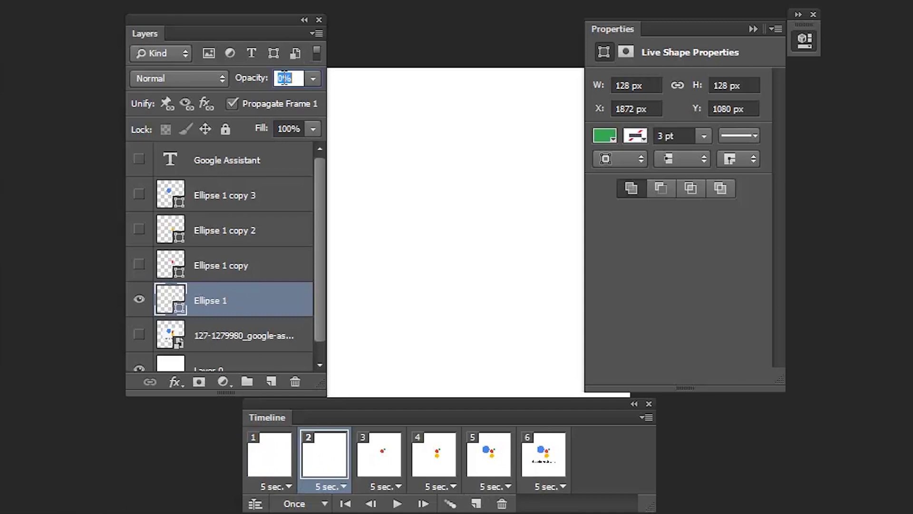
pyautogui.write('75')
pyautogui.press('Return')
pyautogui.click(478, 503)
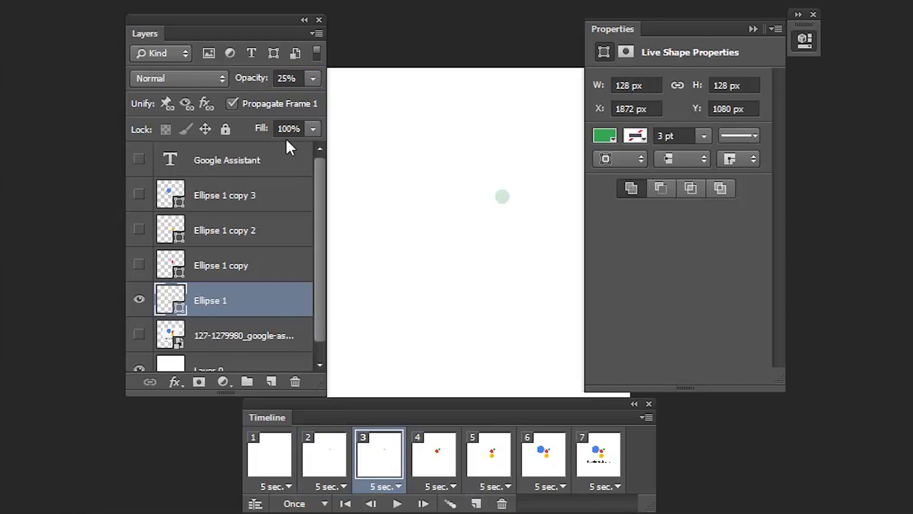
pyautogui.click(286, 79)
pyautogui.write('50')
pyautogui.press('Return')
# Step: Insert two more frames with the green dot at 75% and 100% opacity
pyautogui.click(478, 505)
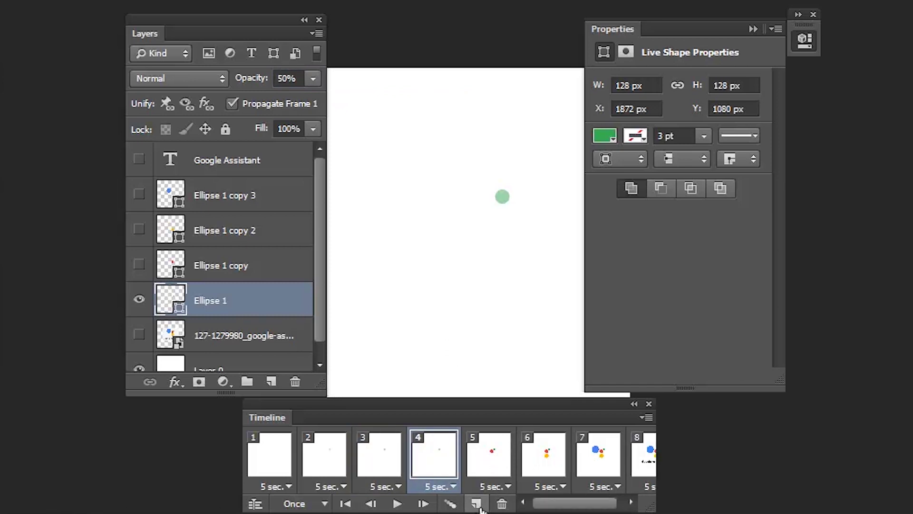
pyautogui.click(276, 81)
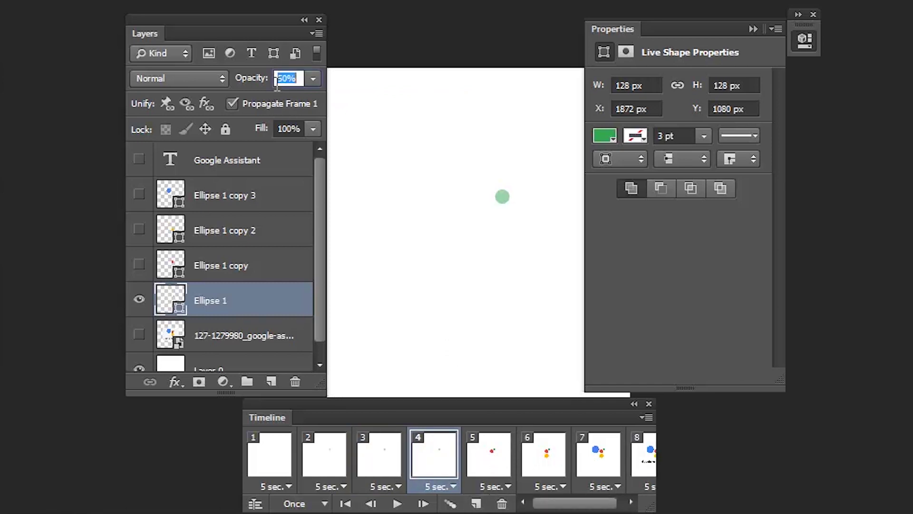
pyautogui.write('4')
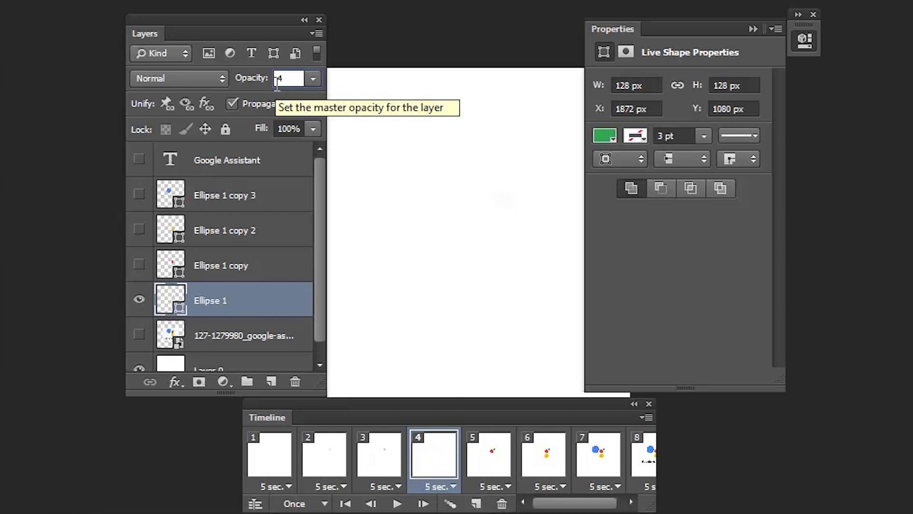
pyautogui.press('BackSpace')
pyautogui.write('75')
pyautogui.press('Return')
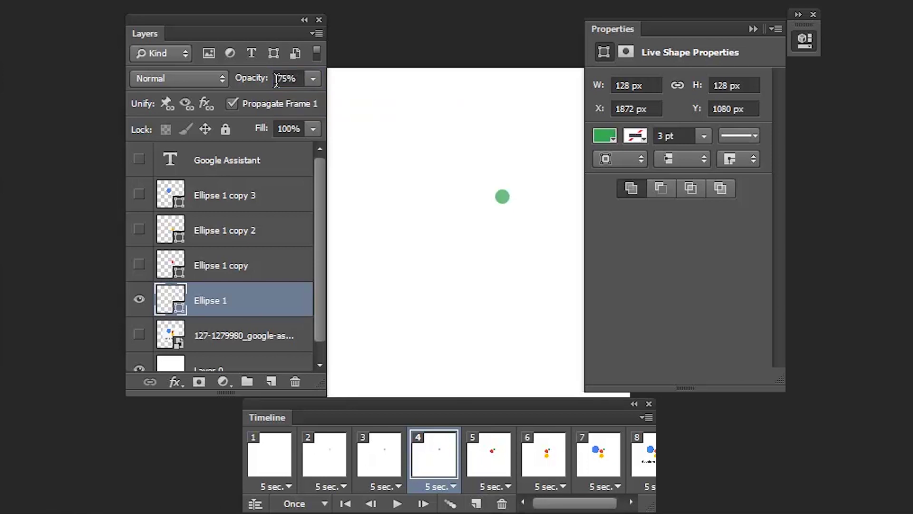
pyautogui.click(476, 503)
pyautogui.click(286, 78)
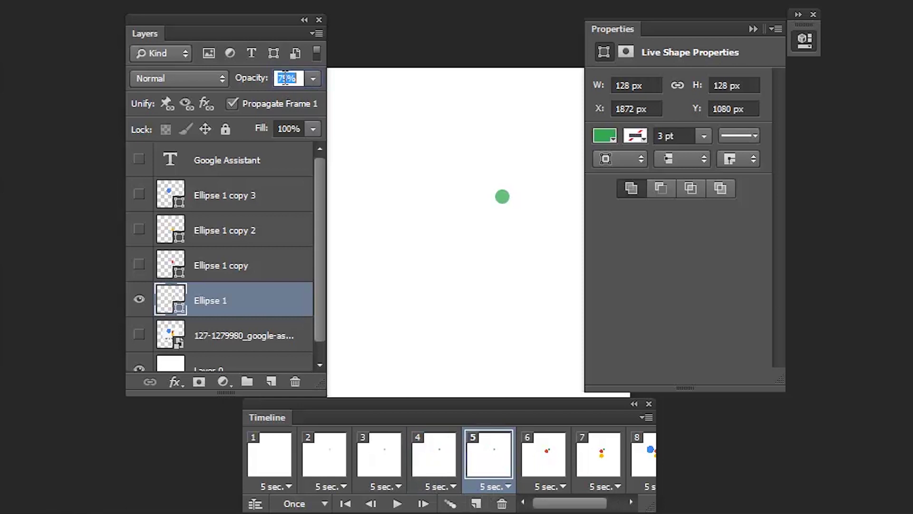
pyautogui.write('100')
pyautogui.press('Return')
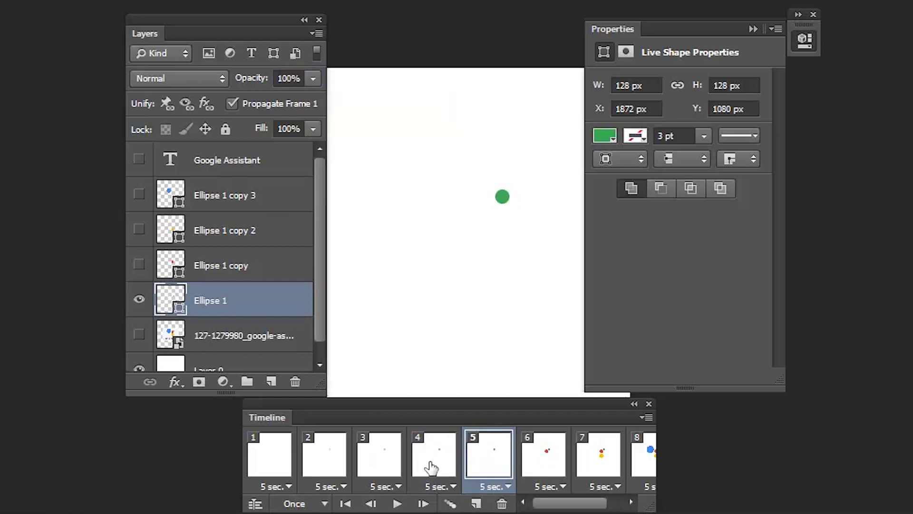
pyautogui.click(531, 477)
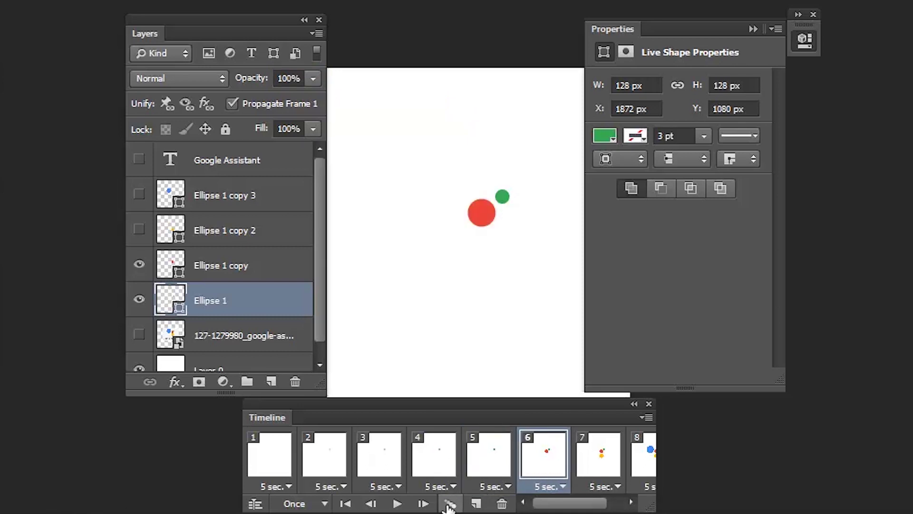
pyautogui.click(278, 458)
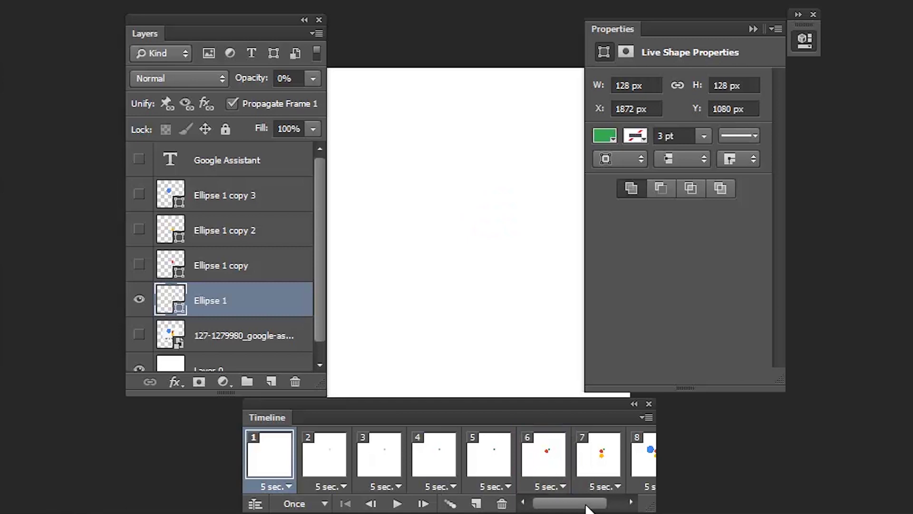
# Step: Set all nine frames to no delay
pyautogui.moveTo(587, 507); pyautogui.dragTo(603, 506)
pyautogui.keyDown('shift'); pyautogui.click(625, 466); pyautogui.keyUp('shift')
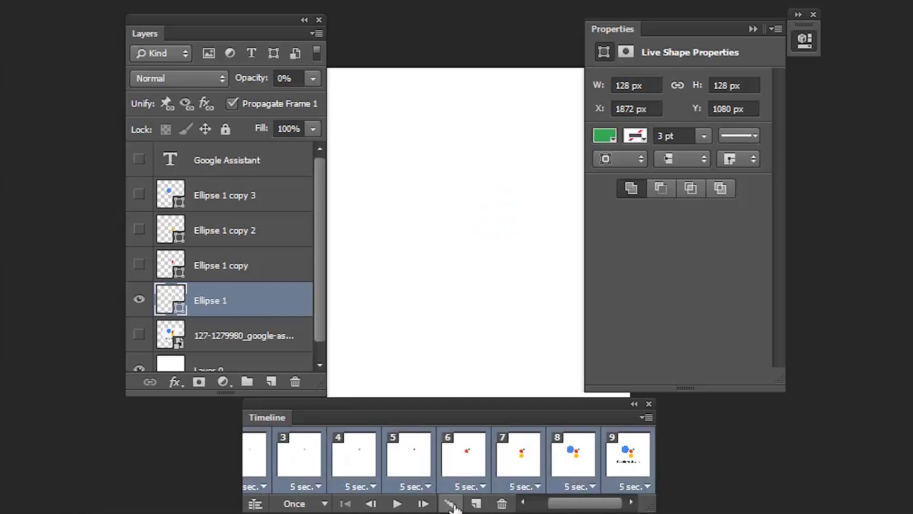
pyautogui.click(426, 489)
pyautogui.click(430, 275)
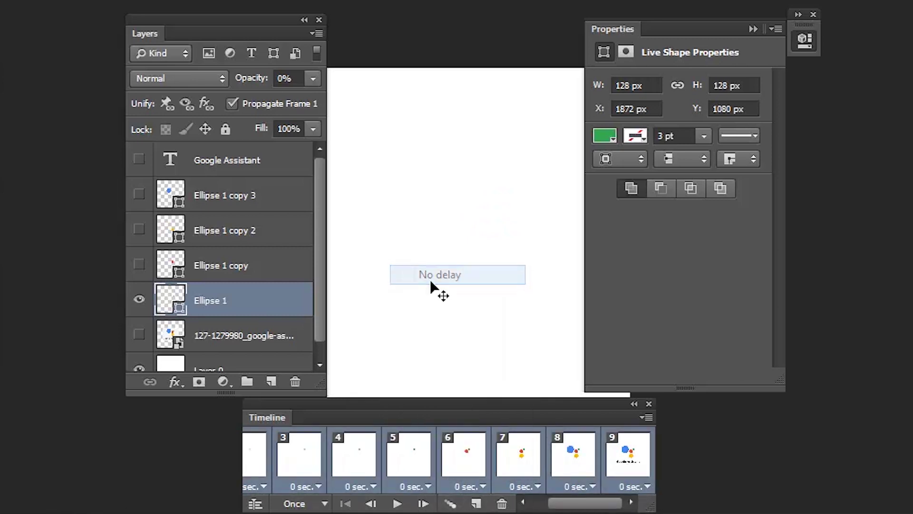
# Step: Give frames 6, 7, 8 and 9 delays of 0.1, 0.2, 0.5 and 1 second
pyautogui.click(464, 465)
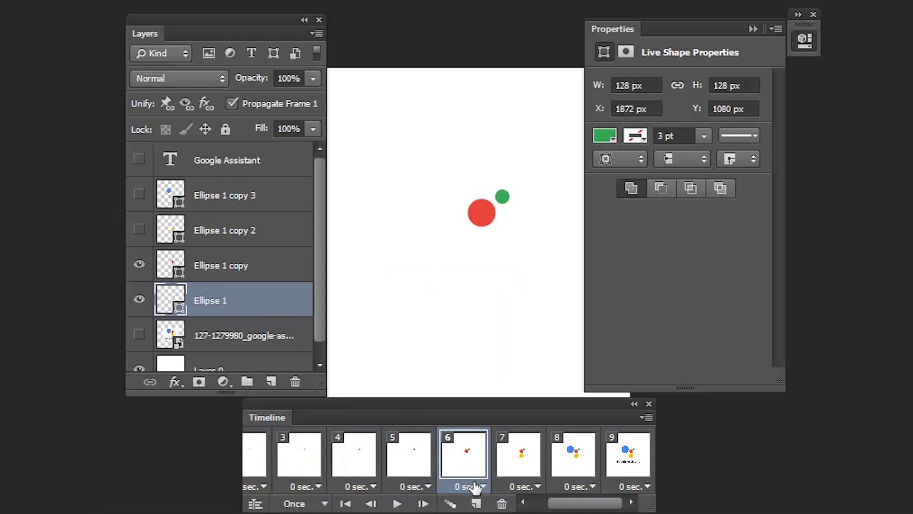
pyautogui.click(476, 484)
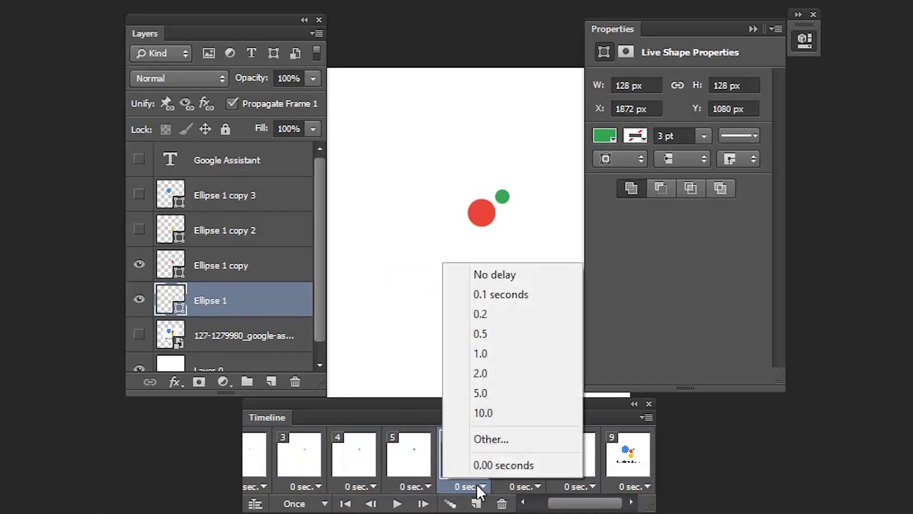
pyautogui.click(515, 294)
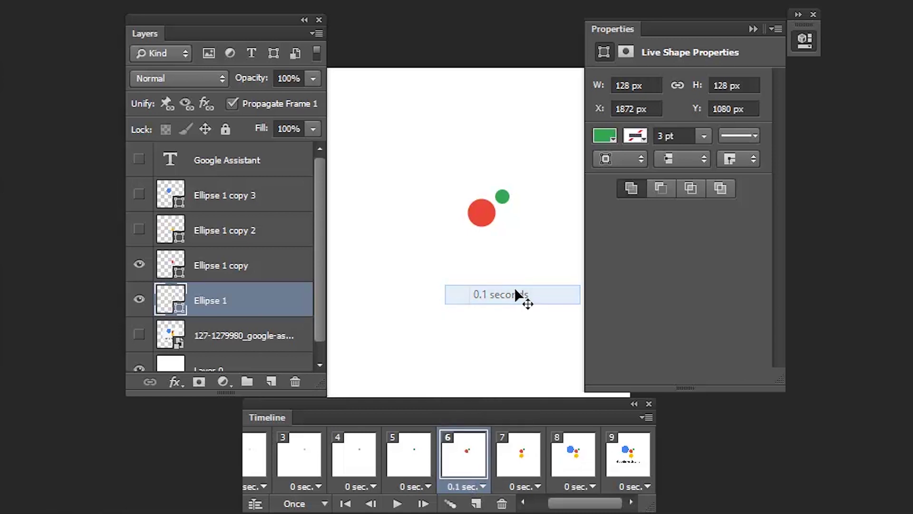
pyautogui.click(533, 486)
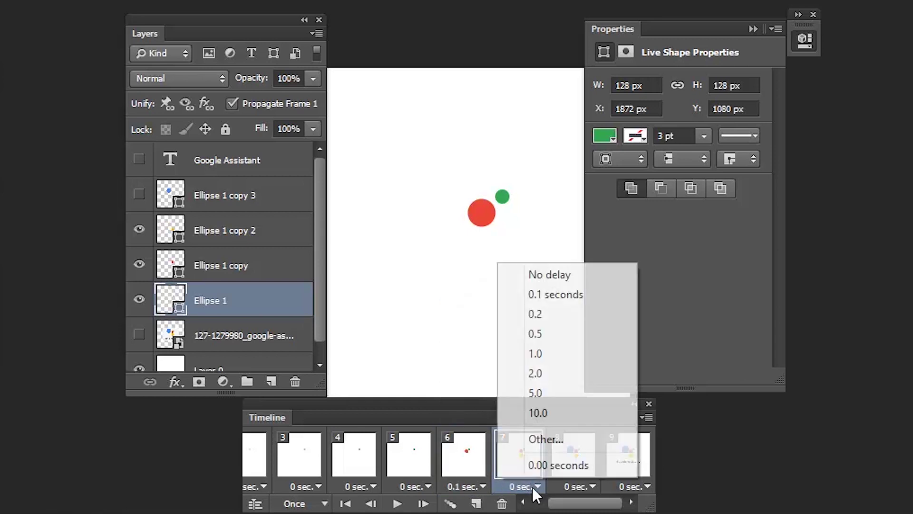
pyautogui.click(542, 316)
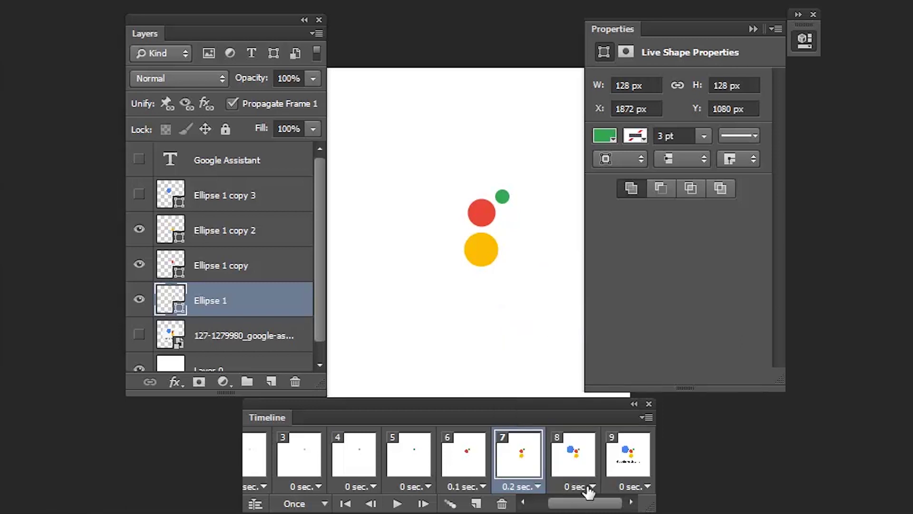
pyautogui.click(587, 487)
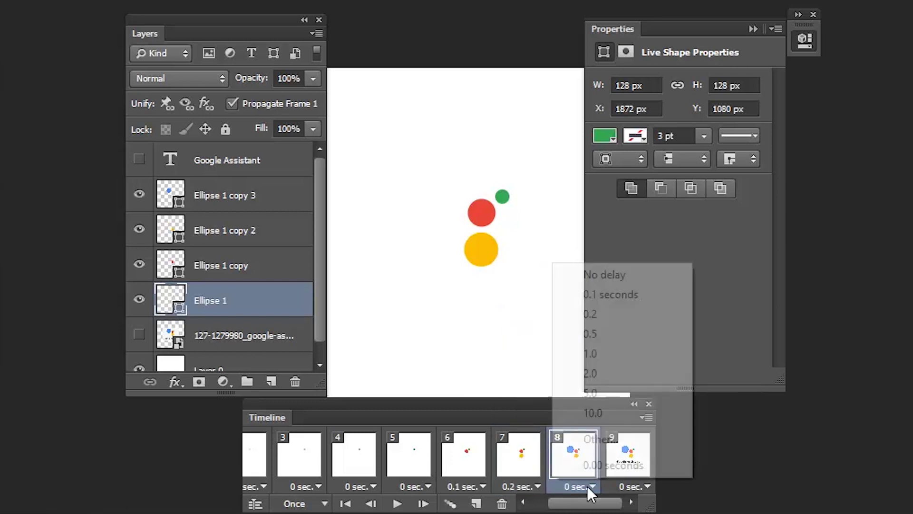
pyautogui.click(594, 330)
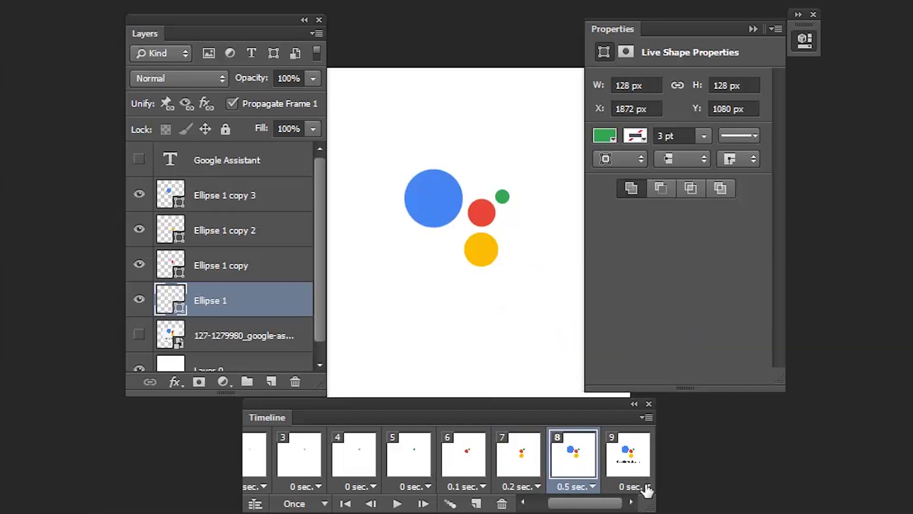
pyautogui.click(647, 487)
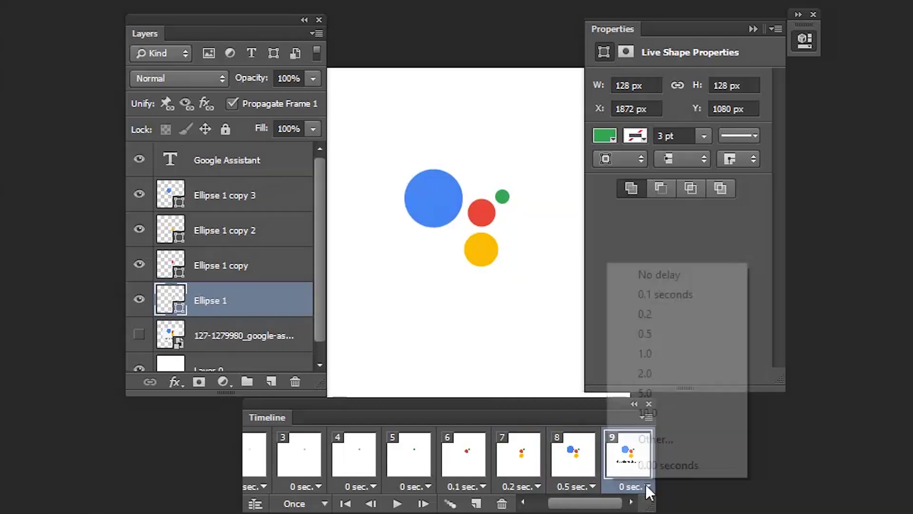
pyautogui.click(650, 355)
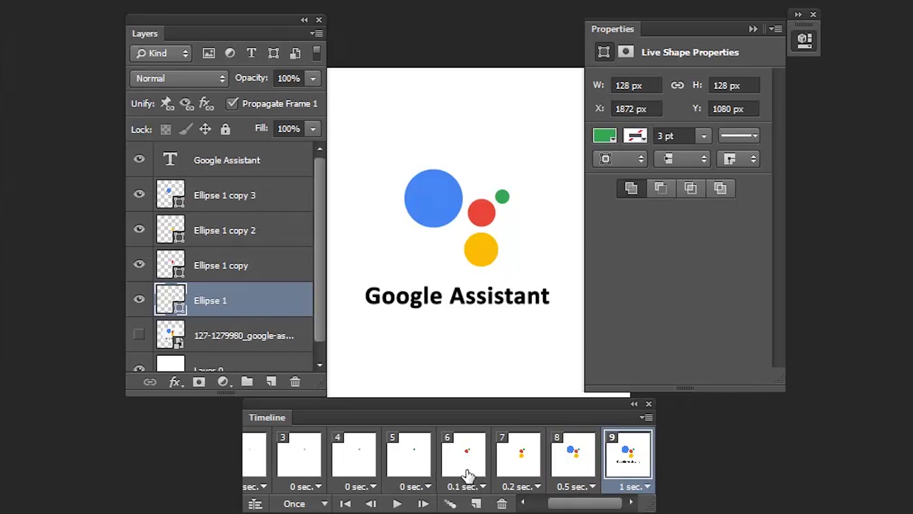
pyautogui.click(464, 454)
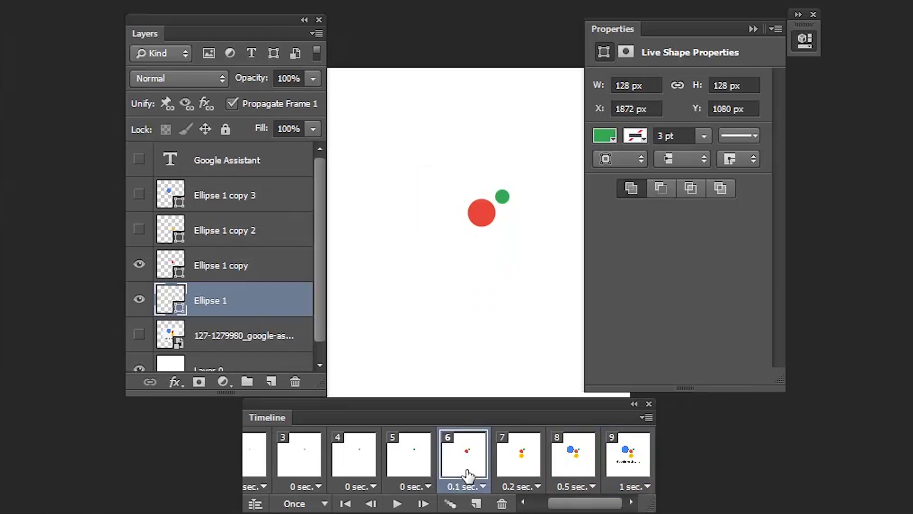
# Step: Tween five in-between frames after frame 6 and after frame 12 (yellow dot) toward the next frame
pyautogui.click(451, 504)
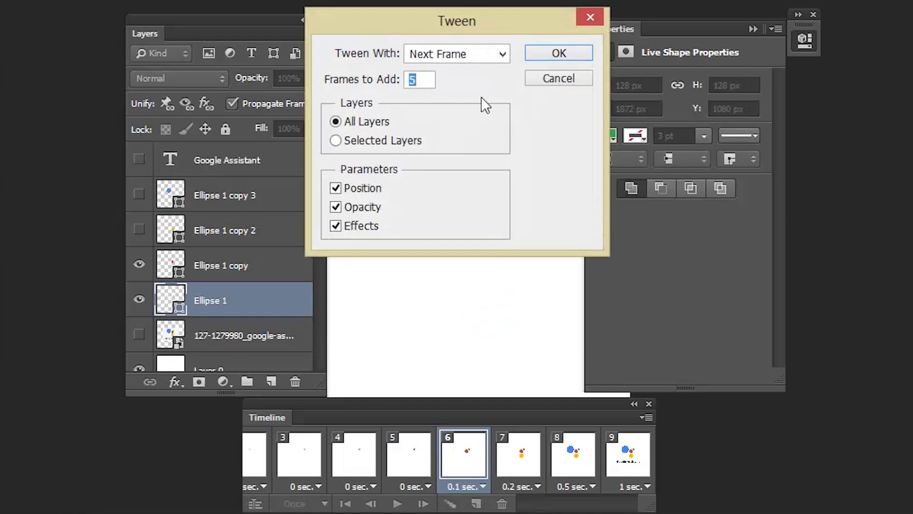
pyautogui.click(551, 53)
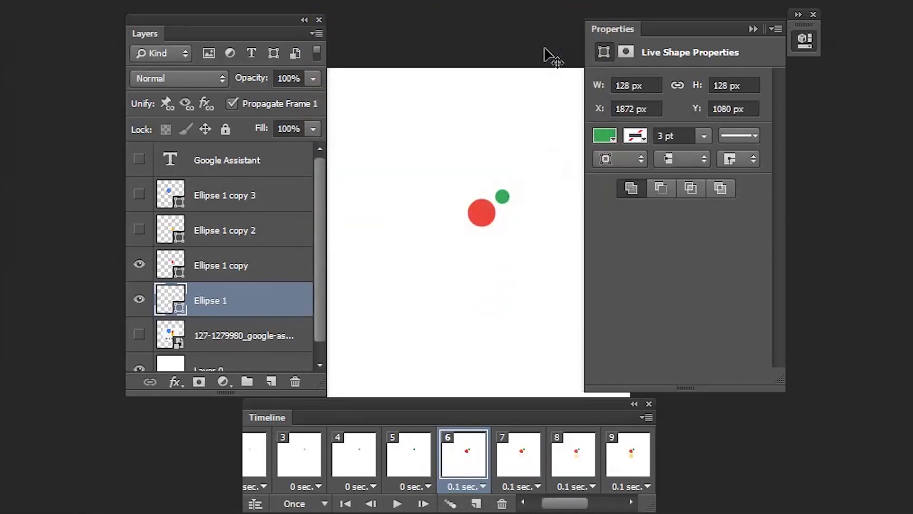
pyautogui.moveTo(554, 505); pyautogui.dragTo(589, 507)
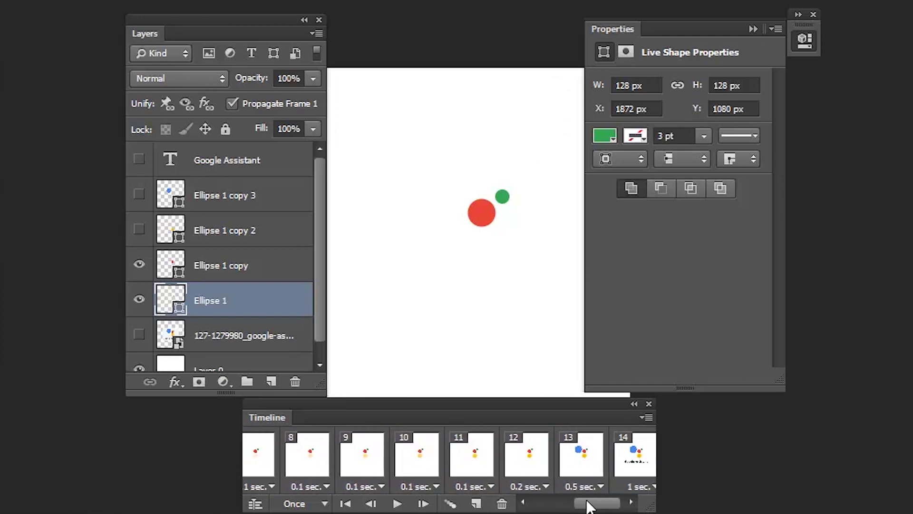
pyautogui.click(530, 473)
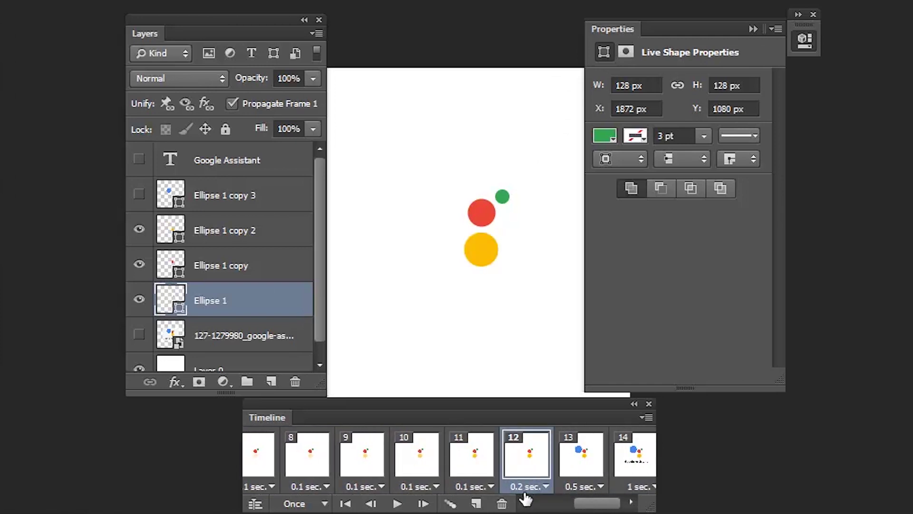
pyautogui.click(450, 503)
pyautogui.click(551, 56)
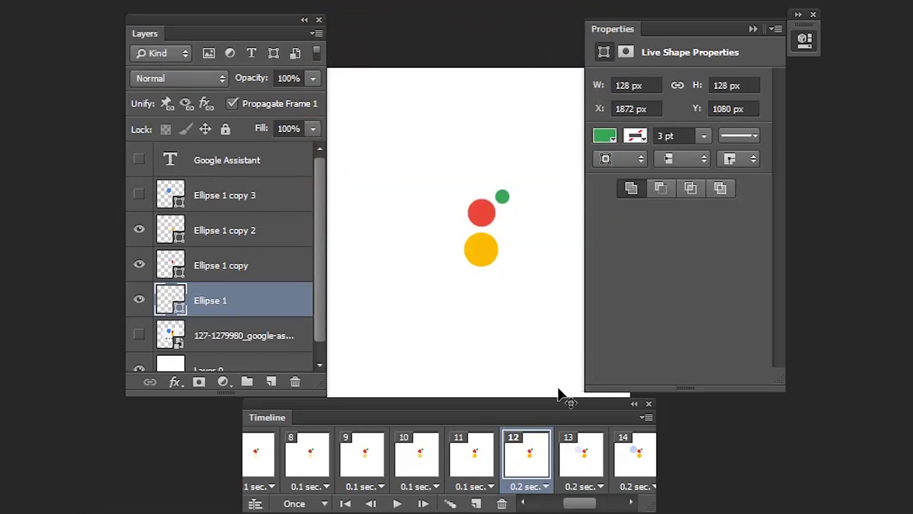
pyautogui.moveTo(582, 509); pyautogui.dragTo(611, 509)
# Step: Tween five frames after frame 18 (blue dot), then five before frame 24's Google Assistant text
pyautogui.click(575, 478)
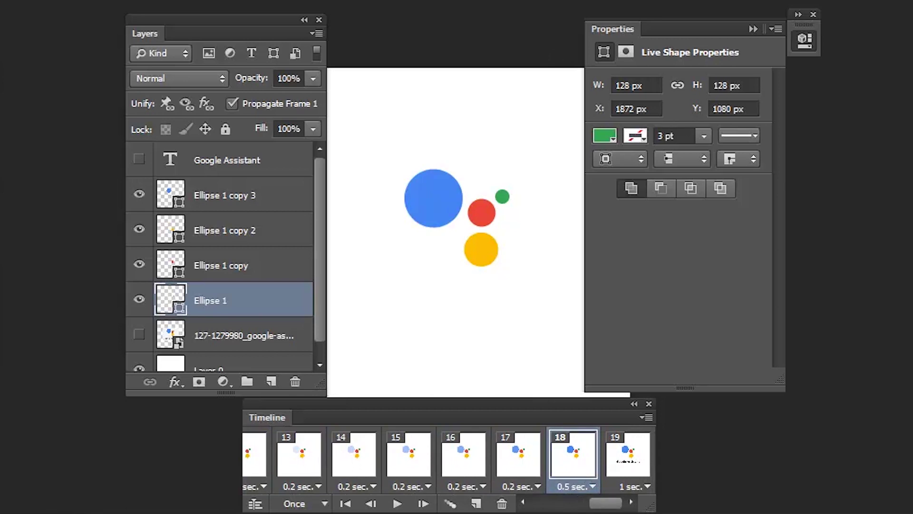
pyautogui.click(450, 504)
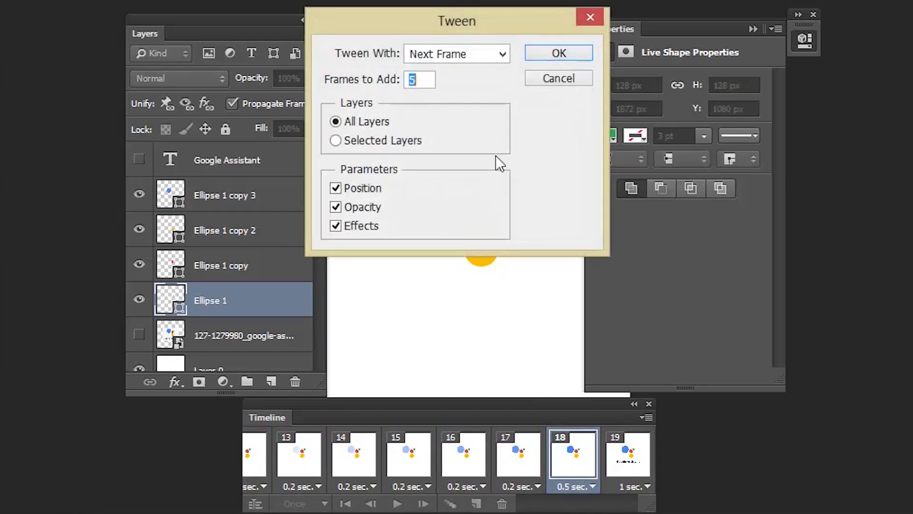
pyautogui.click(541, 57)
pyautogui.moveTo(588, 504); pyautogui.dragTo(616, 507)
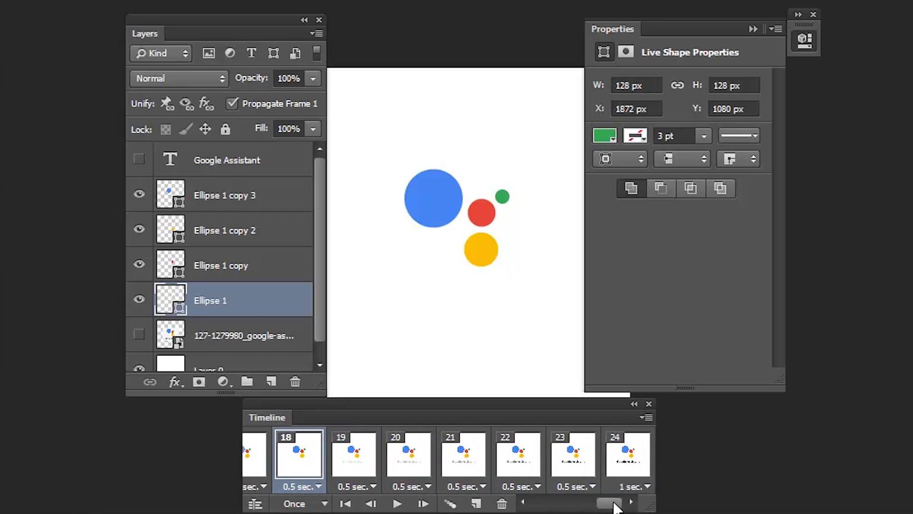
pyautogui.click(626, 468)
pyautogui.click(449, 503)
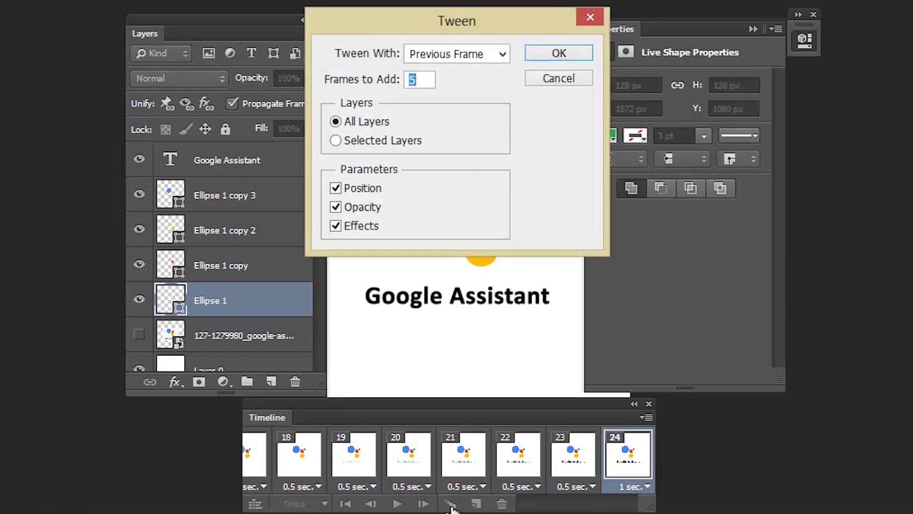
pyautogui.click(529, 56)
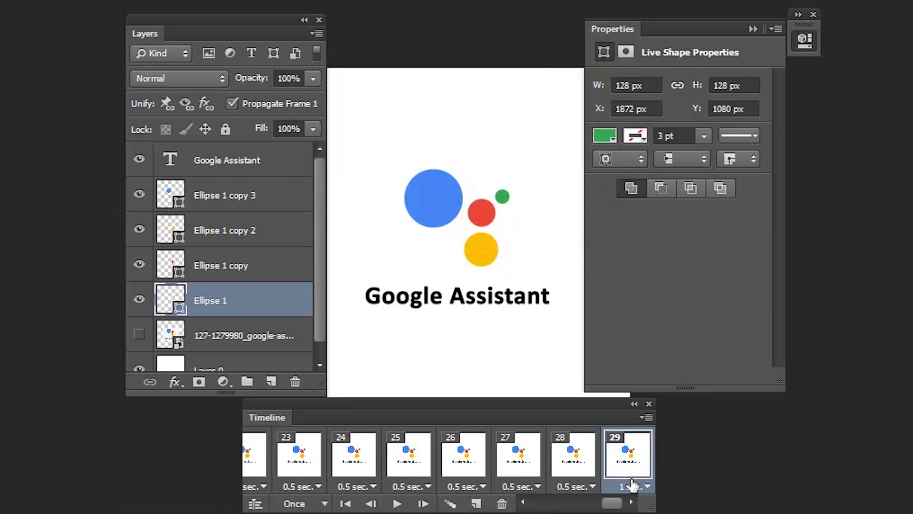
pyautogui.moveTo(624, 505); pyautogui.dragTo(554, 505)
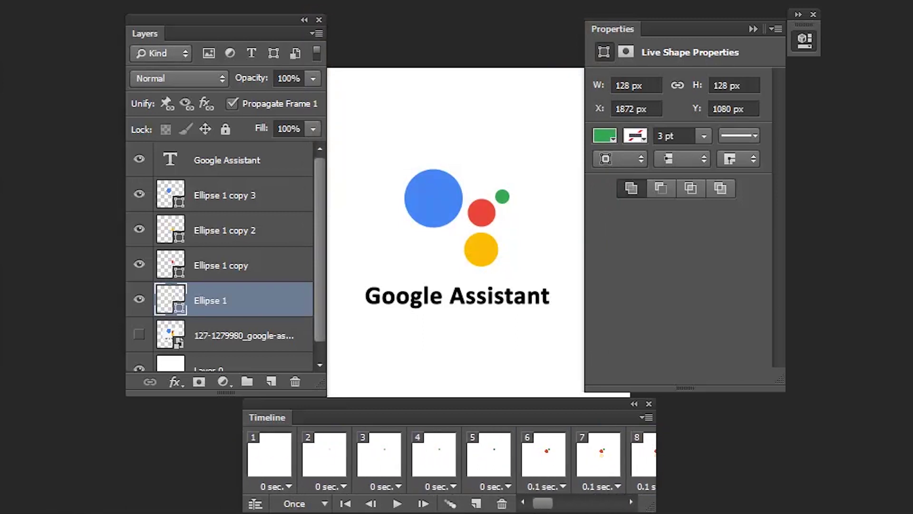
# Step: Give every animation frame a 0.1-second delay
pyautogui.keyDown('shift'); pyautogui.click(268, 475); pyautogui.keyUp('shift')
pyautogui.click(288, 486)
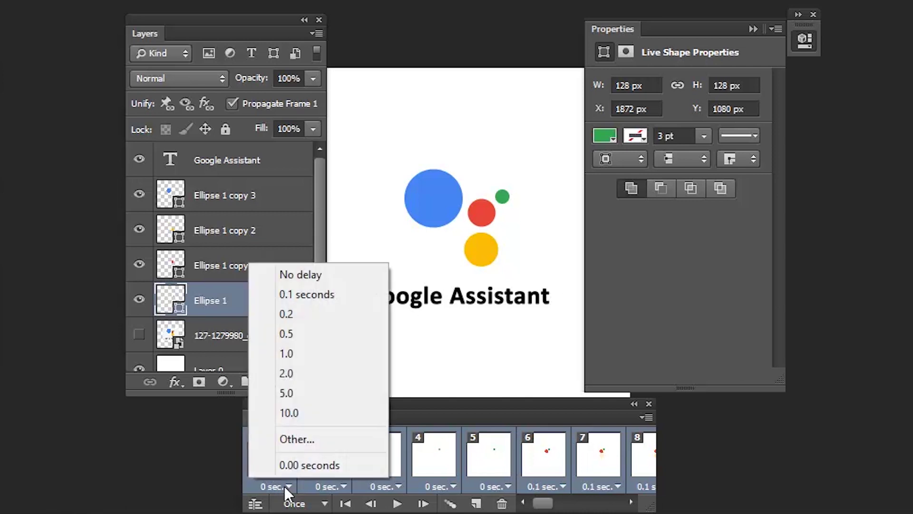
pyautogui.click(318, 295)
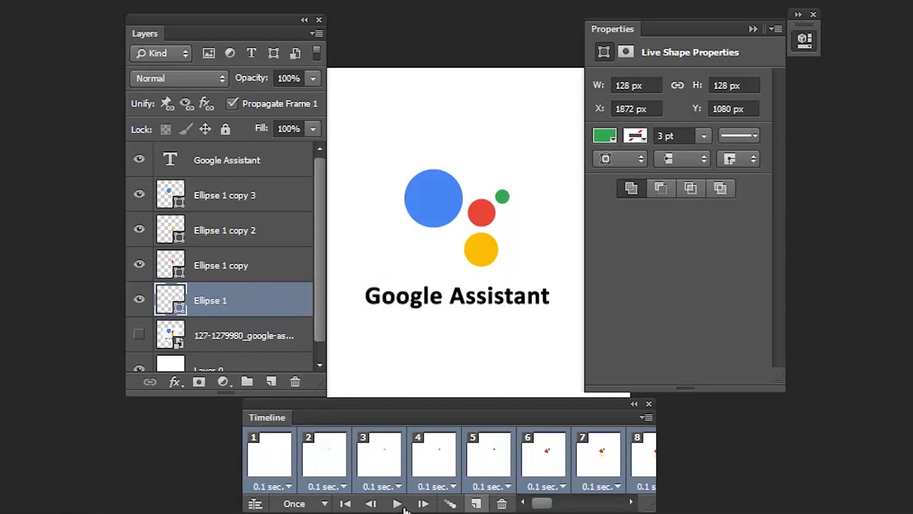
# Step: Set the animation to loop Forever and play it back
pyautogui.click(326, 504)
pyautogui.click(318, 458)
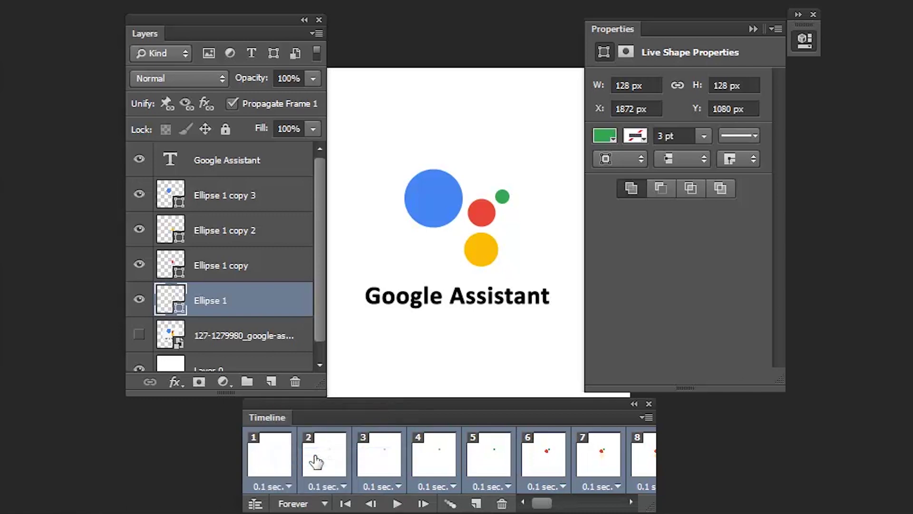
pyautogui.click(397, 503)
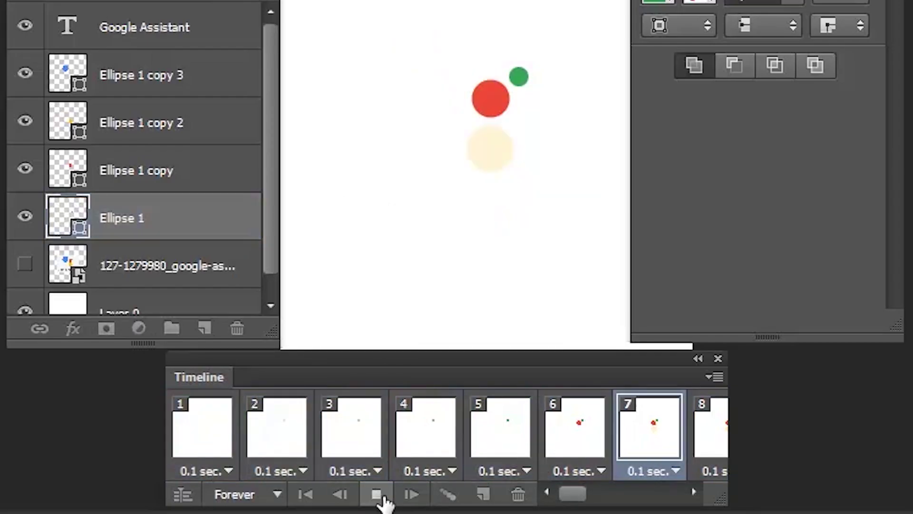